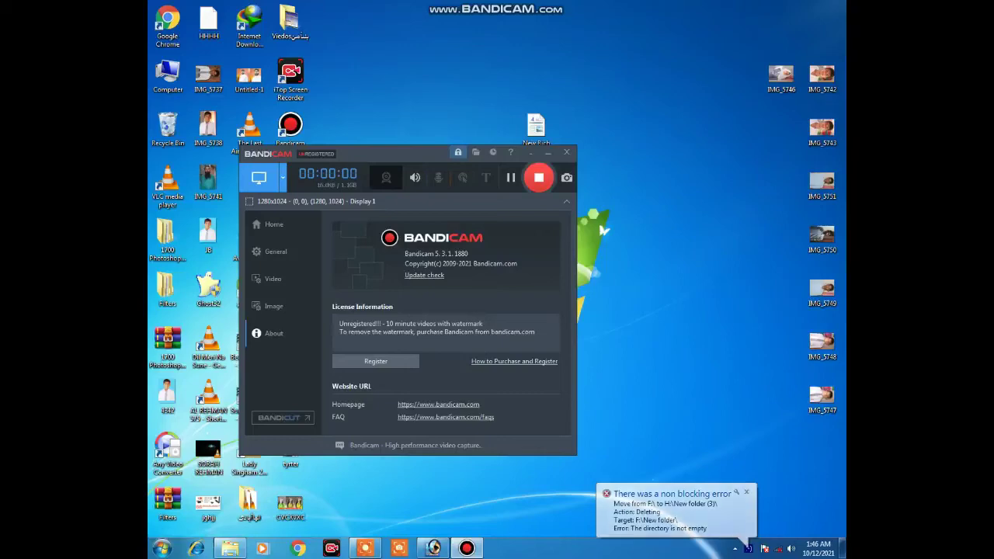
Step: Minimize Bandicam so Photoshop with DSC_0261.JPG comes to the front
{"action": "left_click", "coordinate": [531, 153]}
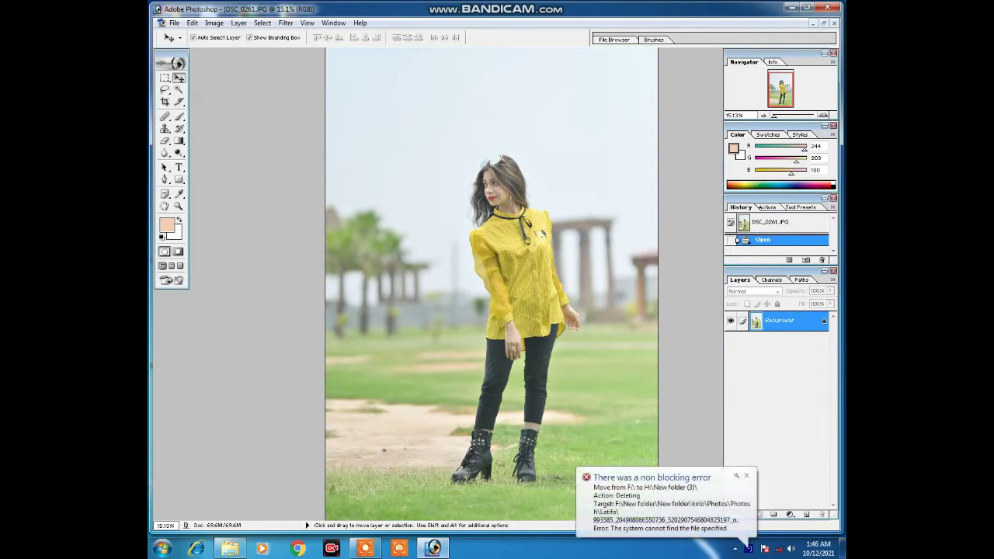
Step: Copy the background photo to Layer 1 and nudge that copy slightly down
{"action": "key", "text": "s"}
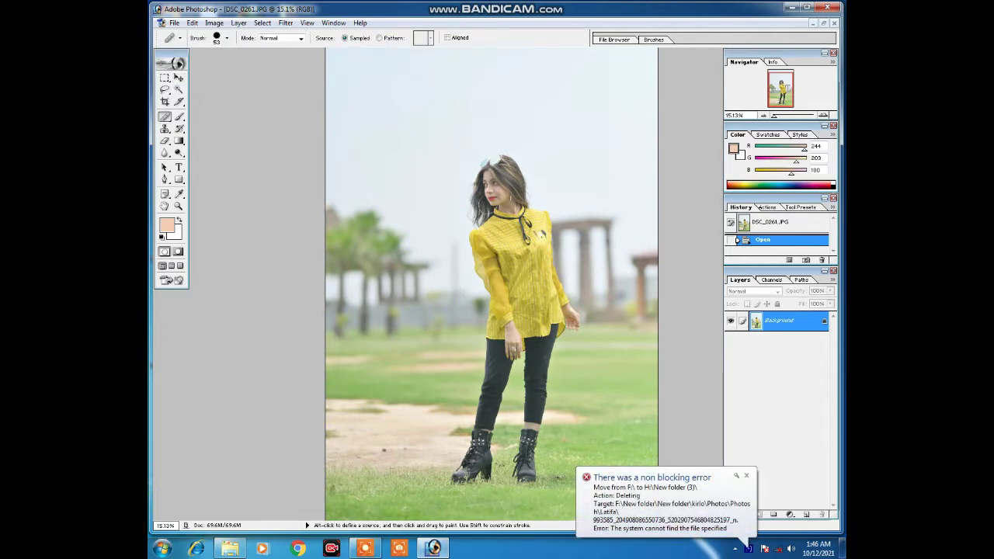
{"action": "key", "text": "ctrl+j"}
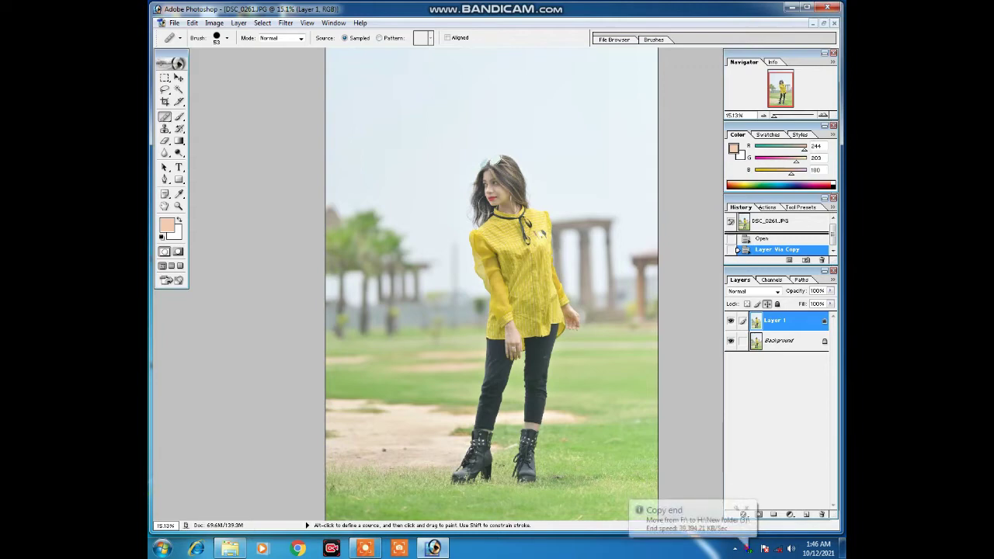
{"action": "key", "text": "v"}
{"action": "left_click_drag", "start_coordinate": [505, 311], "coordinate": [505, 337]}
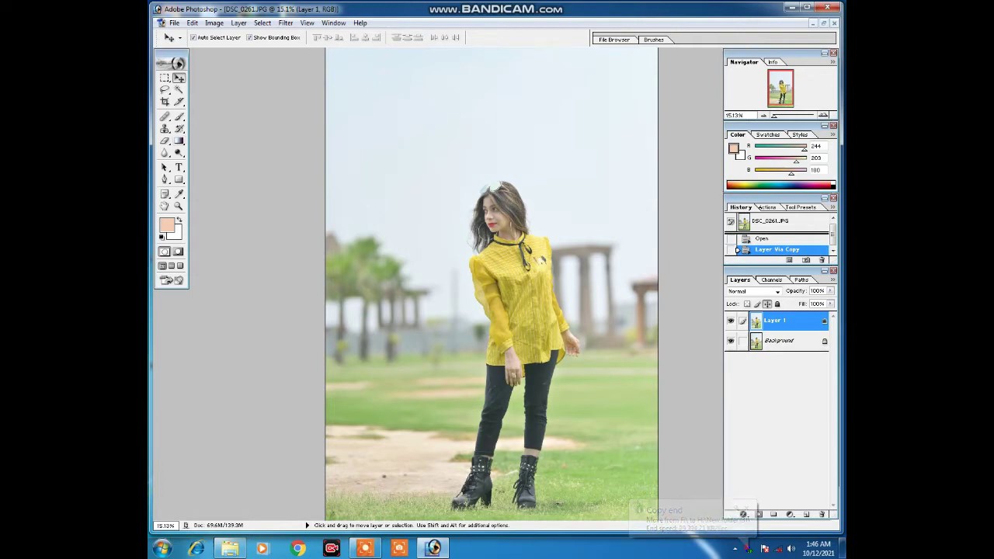
{"action": "key", "text": "shift+Up"}
{"action": "key", "text": "shift+Up"}
{"action": "key", "text": "shift+Up"}
{"action": "key", "text": "shift+Up"}
{"action": "key", "text": "shift+Up"}
{"action": "key", "text": "shift+Up"}
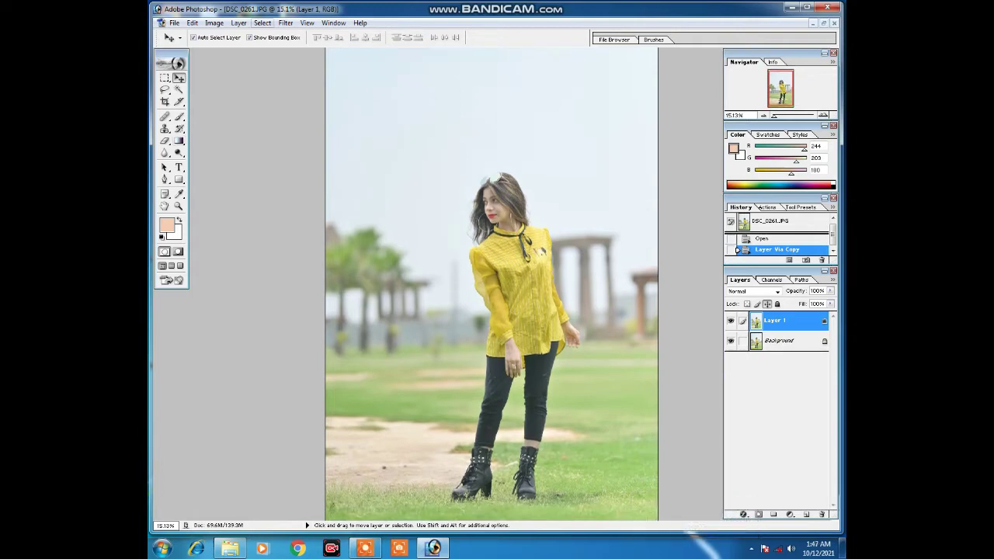
Step: Start a Selective Color adjustment on the Greens colour range
{"action": "left_click", "coordinate": [214, 22]}
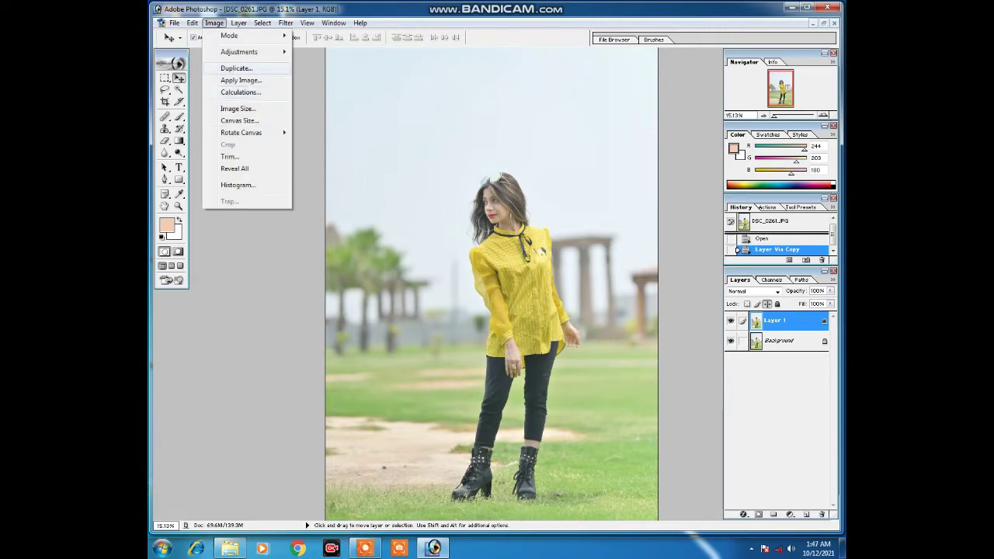
{"action": "left_click", "coordinate": [326, 177]}
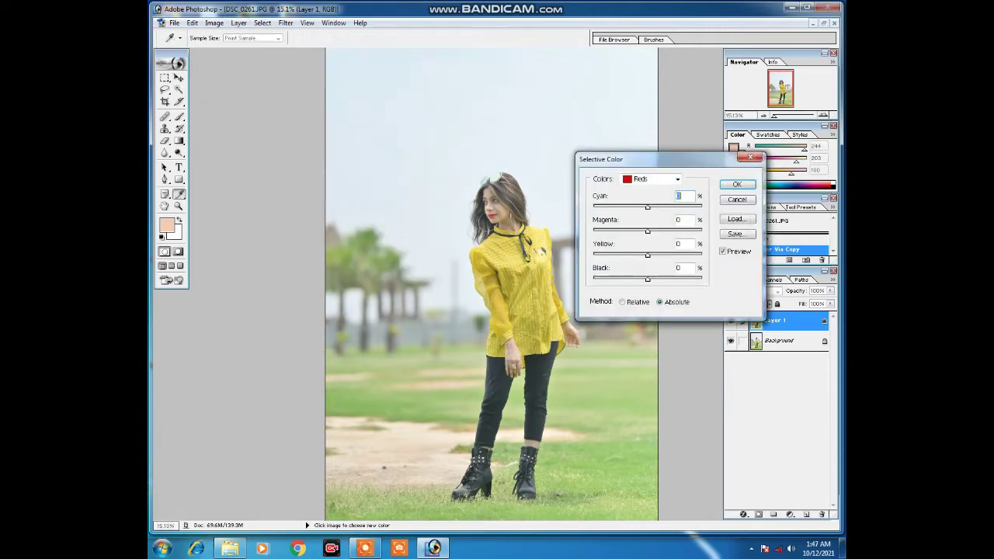
{"action": "left_click", "coordinate": [651, 179]}
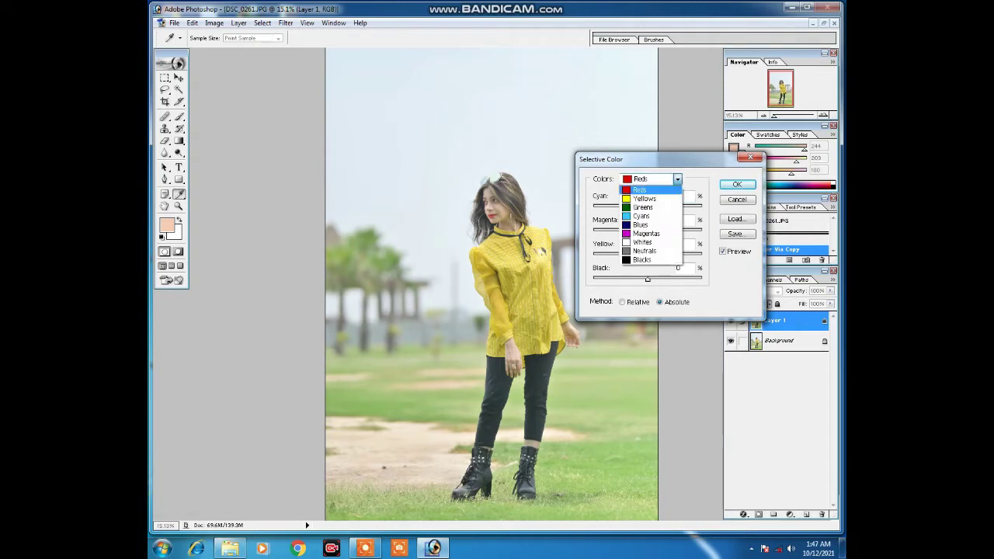
{"action": "left_click", "coordinate": [644, 207]}
Step: Set Greens to Cyan +100, Magenta −100, Yellow +100 and Black +100
{"action": "key", "text": "Tab"}
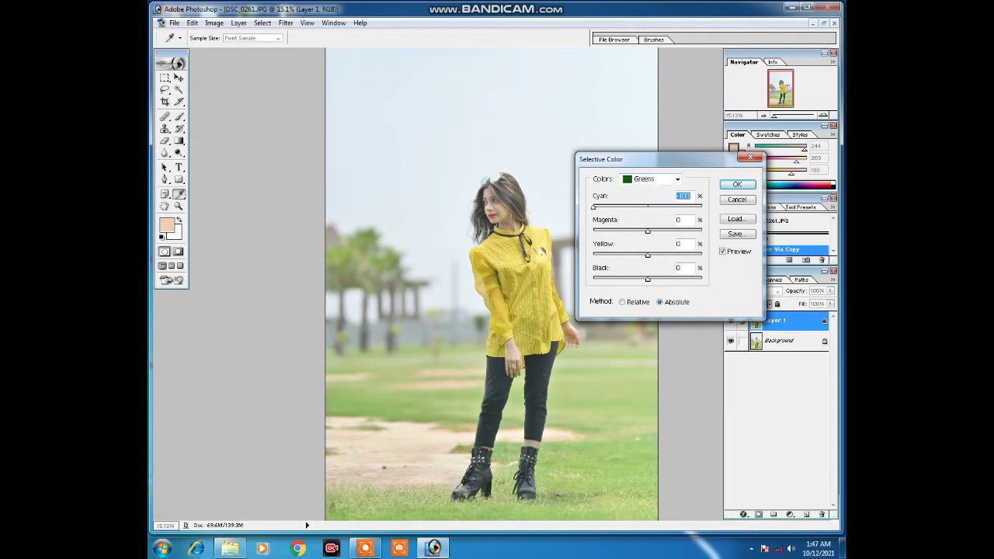
{"action": "type", "text": "100"}
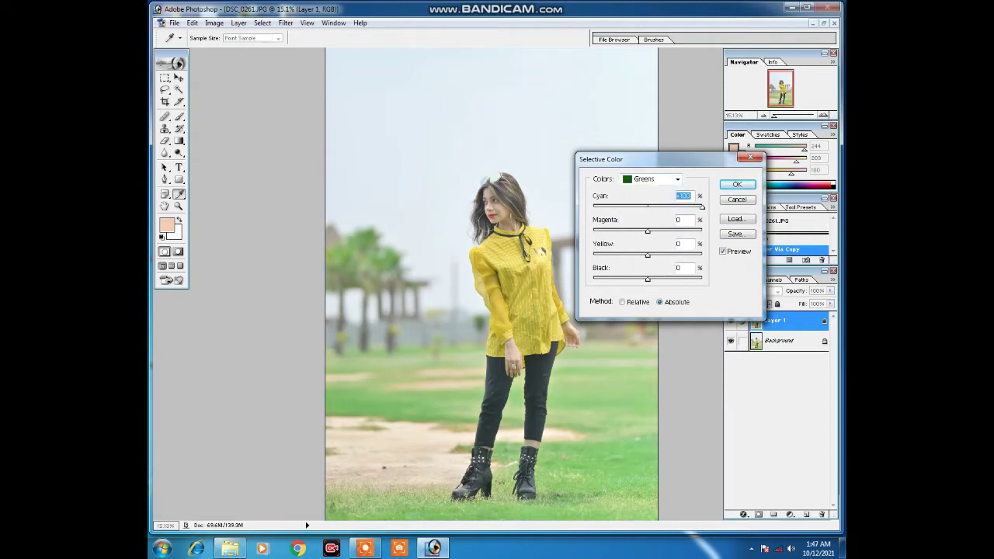
{"action": "key", "text": "Tab"}
{"action": "type", "text": "-100"}
{"action": "key", "text": "Tab"}
{"action": "type", "text": "100"}
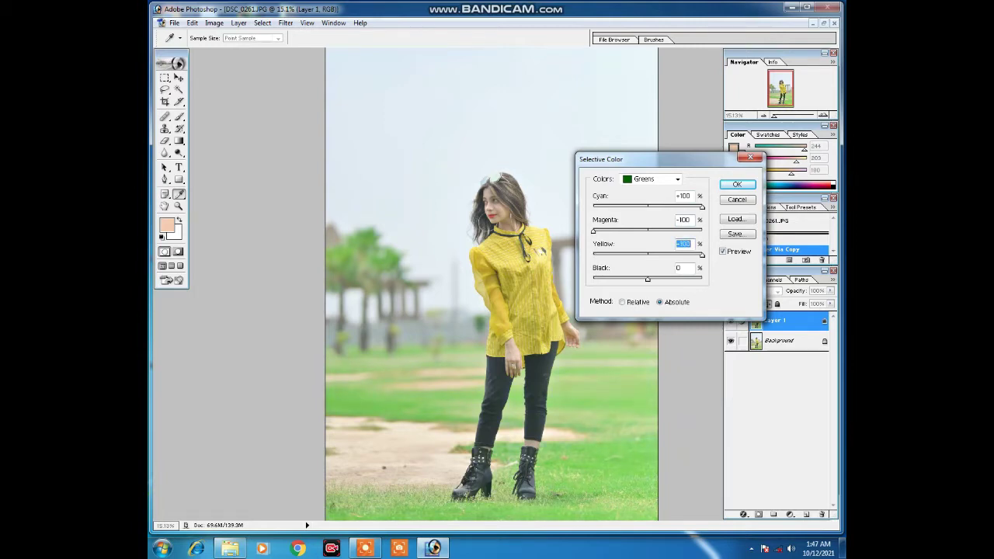
{"action": "key", "text": "Tab"}
{"action": "type", "text": "85"}
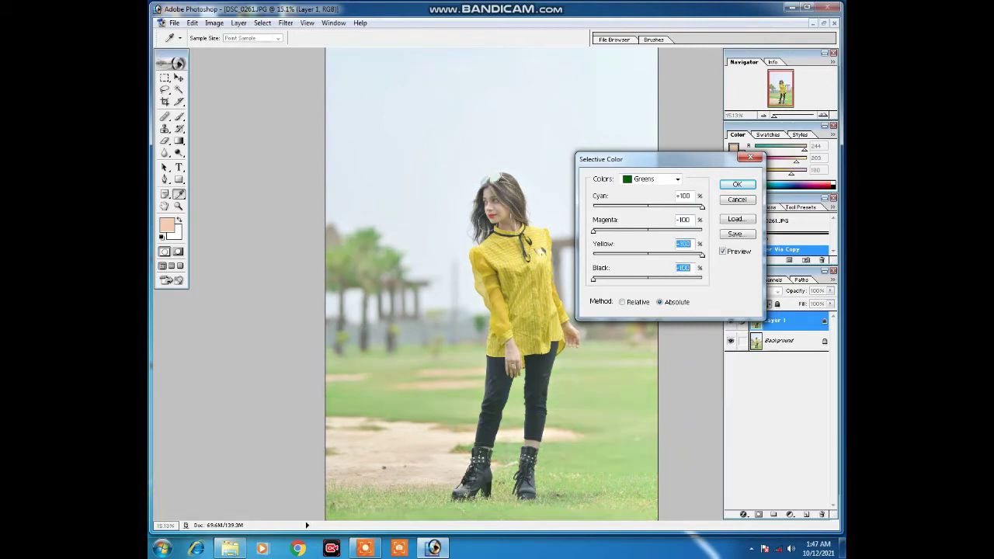
{"action": "type", "text": "100"}
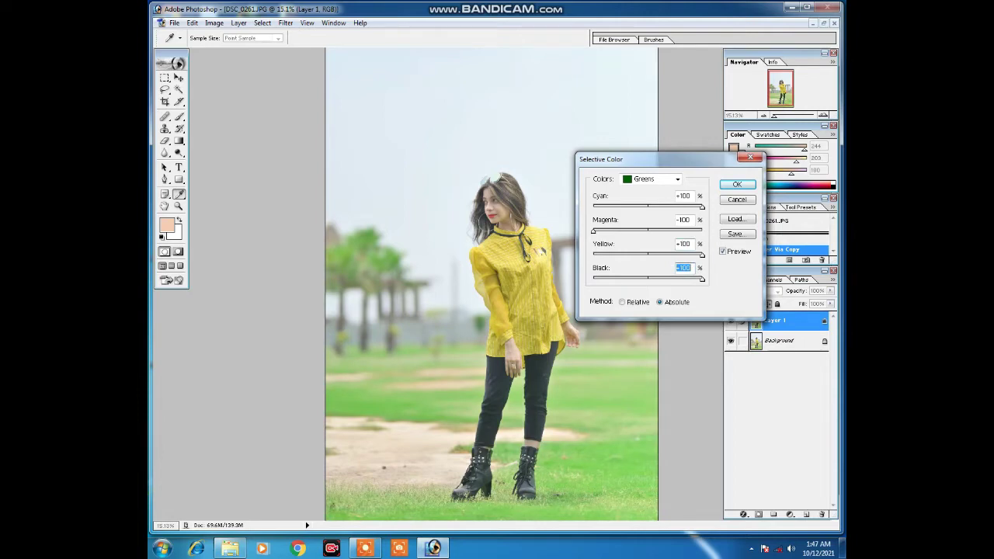
{"action": "left_click", "coordinate": [678, 178]}
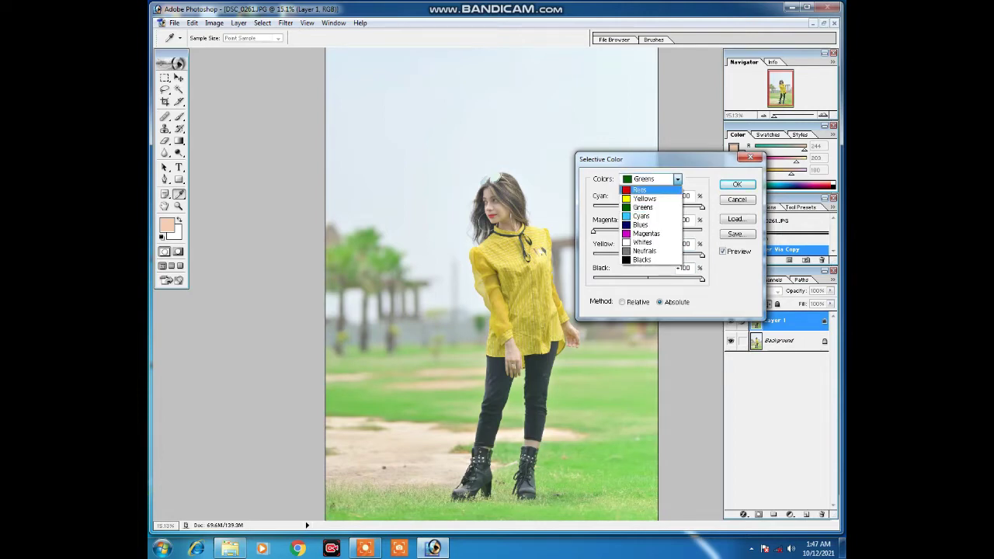
Step: Set Yellows to Cyan −100 with added magenta and yellow, then apply Selective Color
{"action": "left_click", "coordinate": [644, 198]}
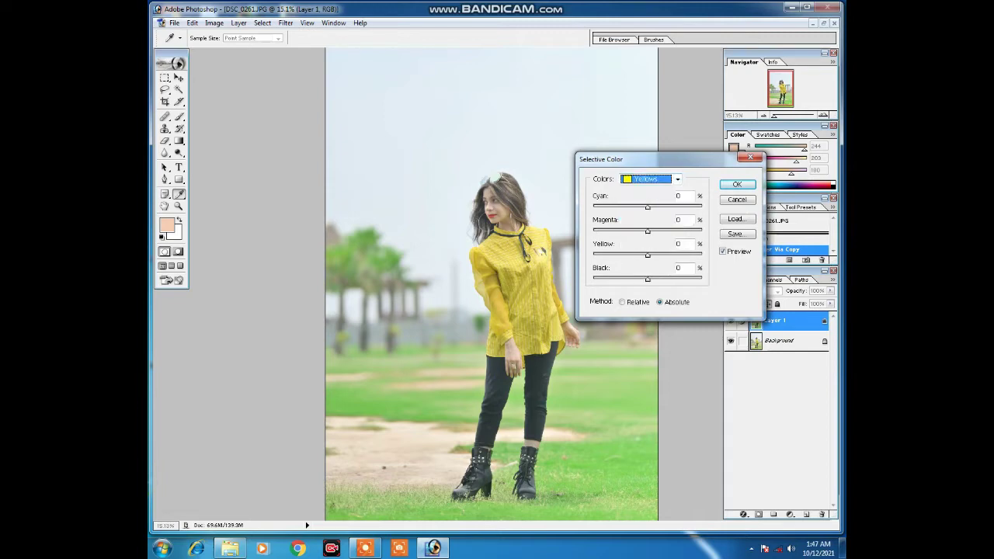
{"action": "key", "text": "Tab"}
{"action": "type", "text": "-100"}
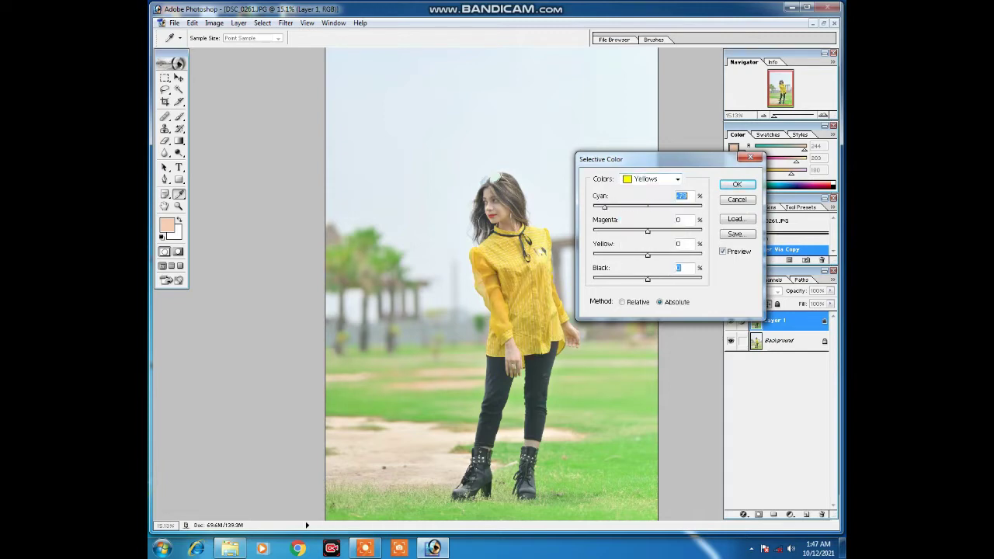
{"action": "type", "text": "46"}
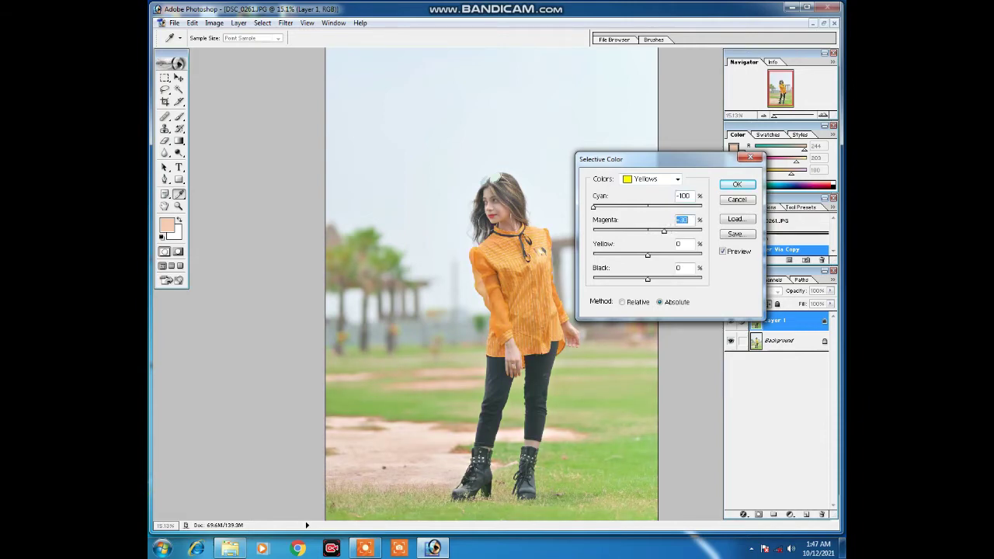
{"action": "key", "text": "Tab"}
{"action": "type", "text": "34"}
{"action": "key", "text": "shift+Down"}
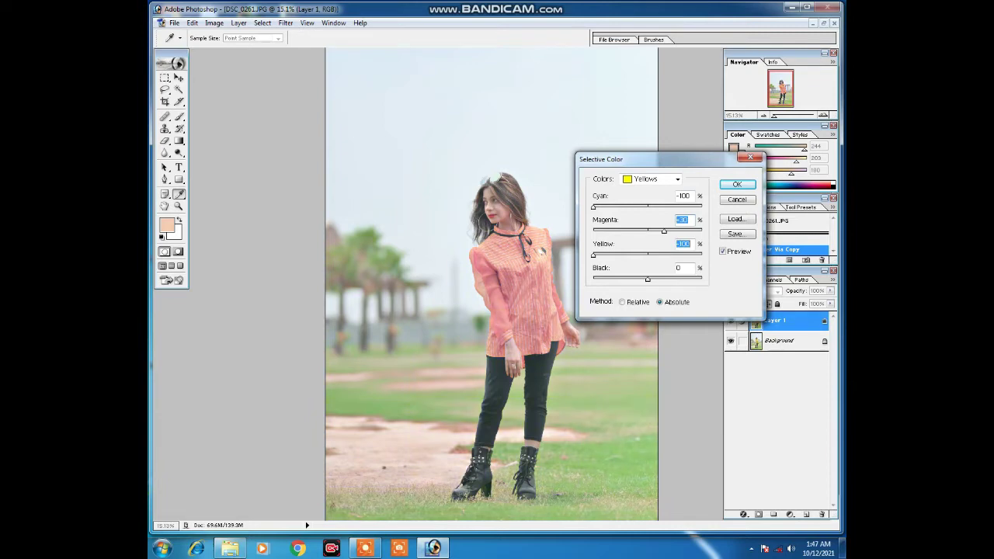
{"action": "key", "text": "shift+Down"}
{"action": "key", "text": "shift+Down"}
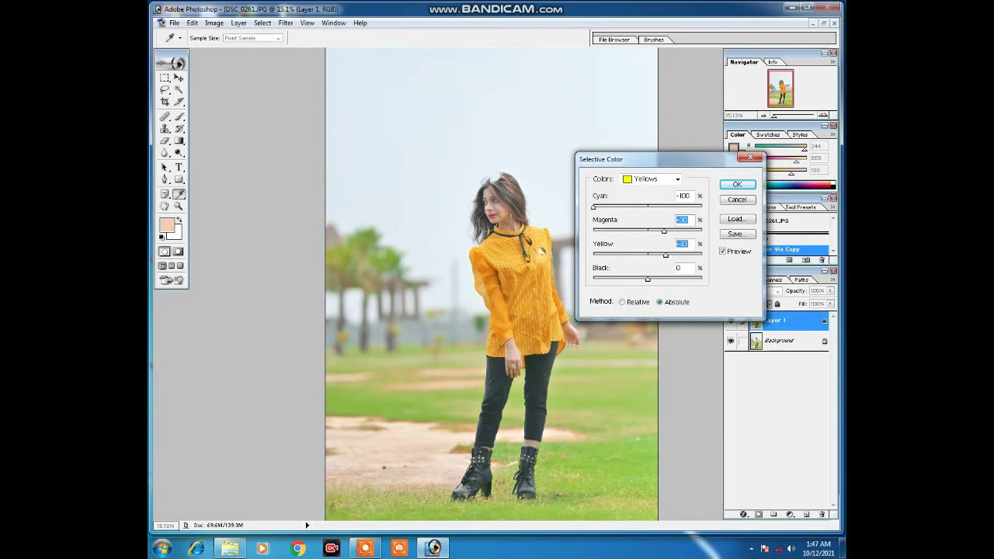
{"action": "key", "text": "Tab"}
{"action": "key", "text": "Return"}
{"action": "key", "text": "v"}
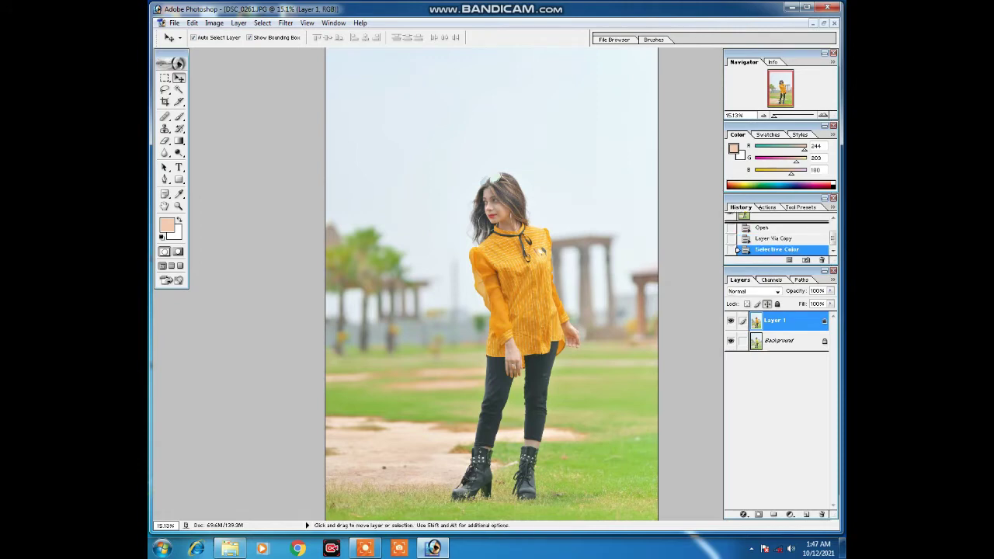
Step: Brighten the midtones with Curves (input 110 to output 144) and move Layer 1 back up
{"action": "key", "text": "ctrl+m"}
{"action": "left_click_drag", "start_coordinate": [691, 406], "coordinate": [690, 400]}
{"action": "key", "text": "Return"}
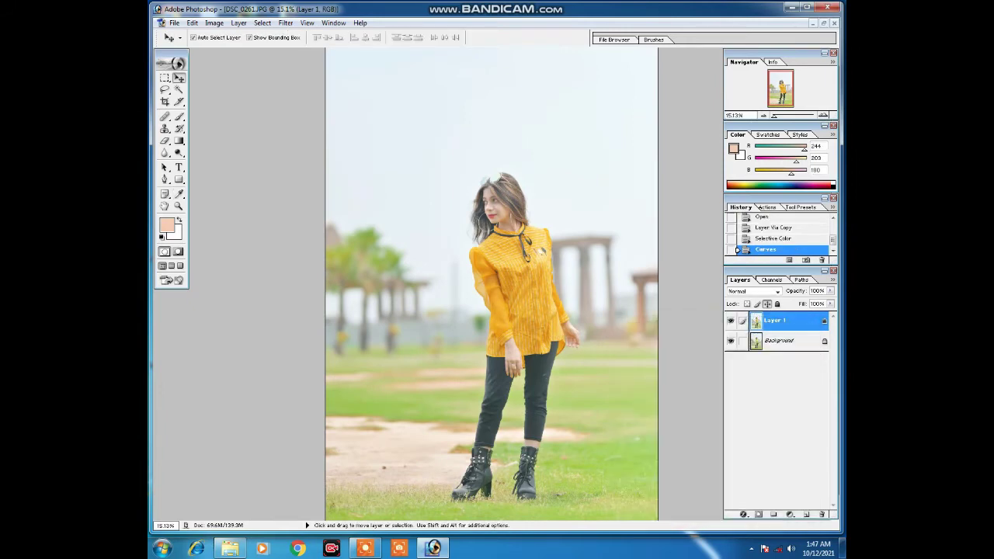
{"action": "left_click_drag", "start_coordinate": [489, 310], "coordinate": [489, 292]}
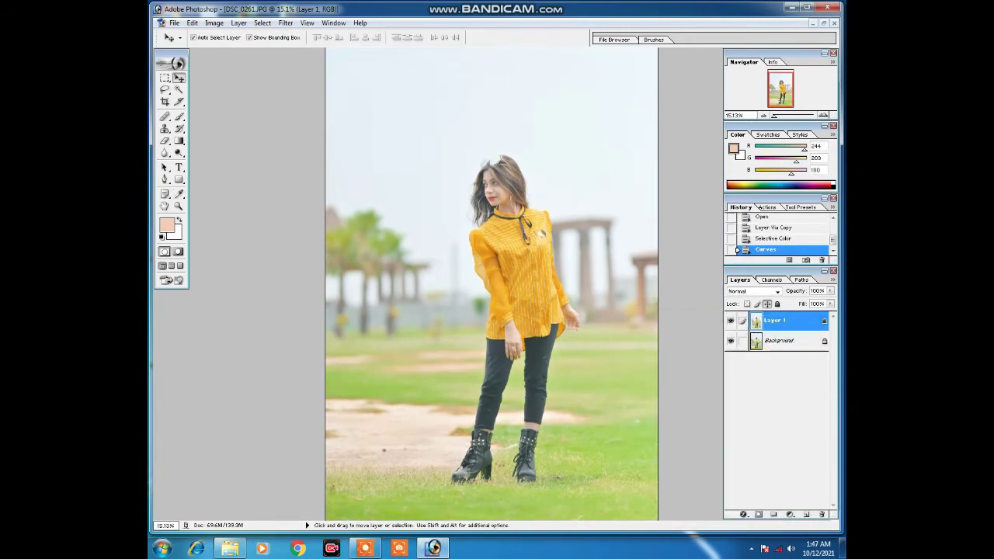
{"action": "left_click", "coordinate": [214, 22]}
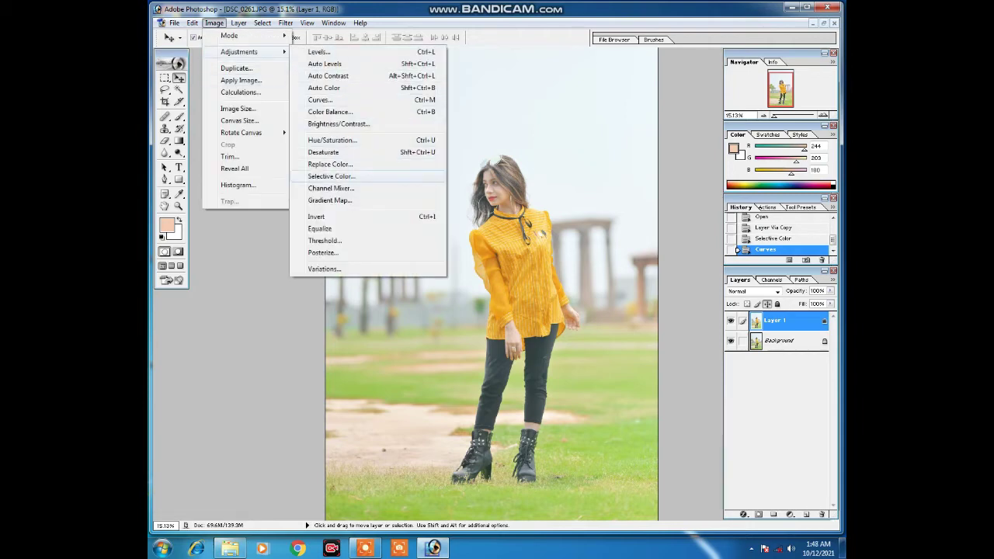
Step: Apply a second Selective Color with Greens at Cyan +85, Magenta −100, Yellow +100
{"action": "left_click", "coordinate": [332, 176]}
{"action": "left_click", "coordinate": [676, 179]}
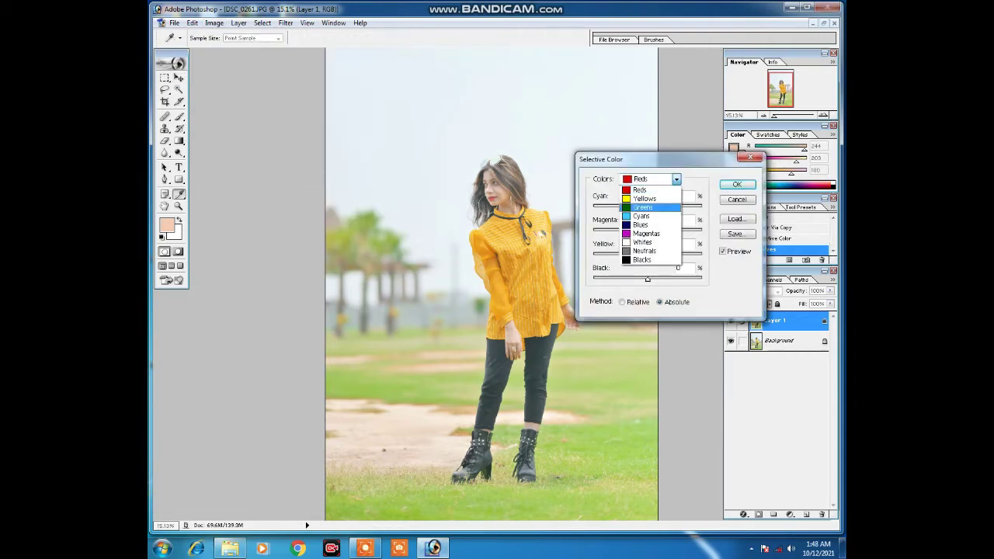
{"action": "left_click", "coordinate": [643, 208]}
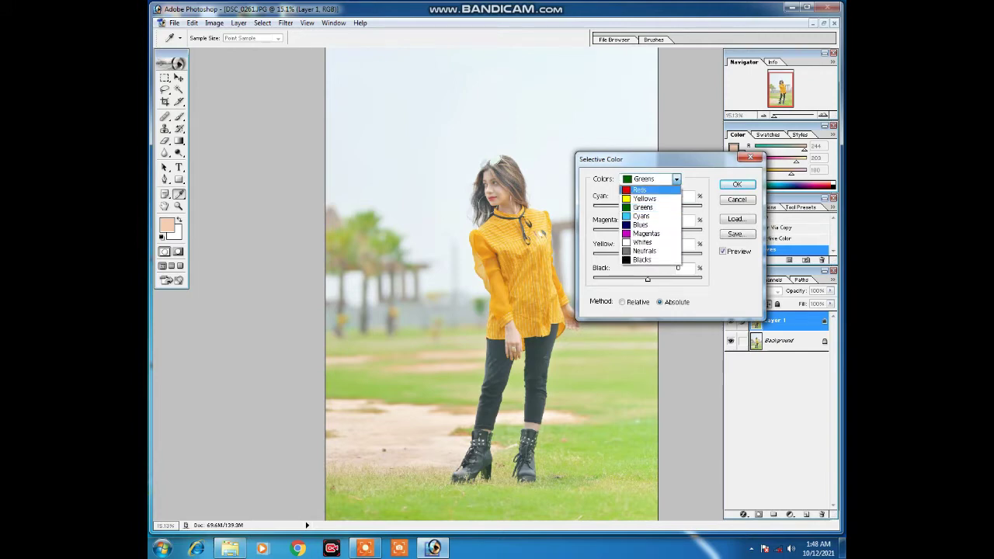
{"action": "left_click_drag", "start_coordinate": [647, 256], "coordinate": [594, 256]}
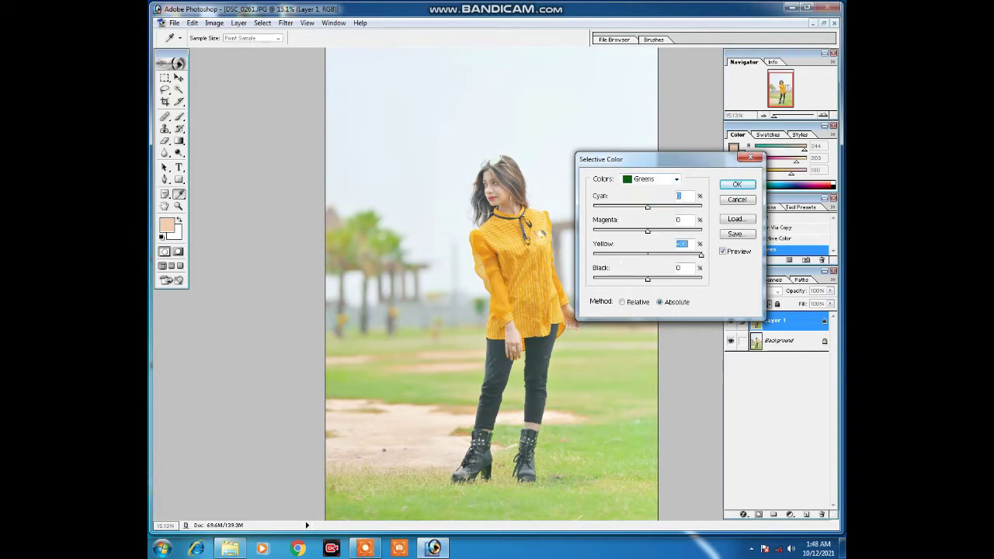
{"action": "key", "text": "Tab"}
{"action": "type", "text": "-19"}
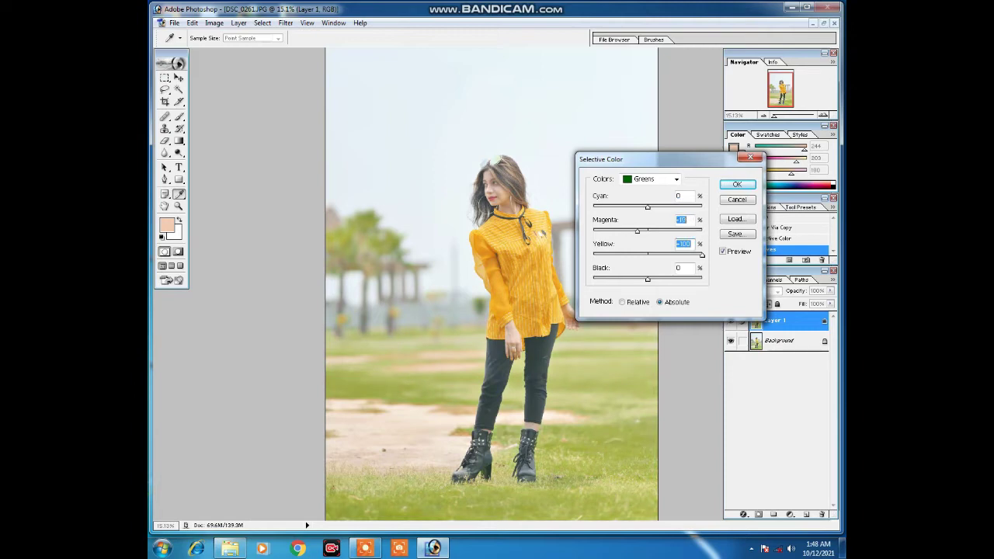
{"action": "type", "text": "-100"}
{"action": "key", "text": "shift+Tab"}
{"action": "type", "text": "85"}
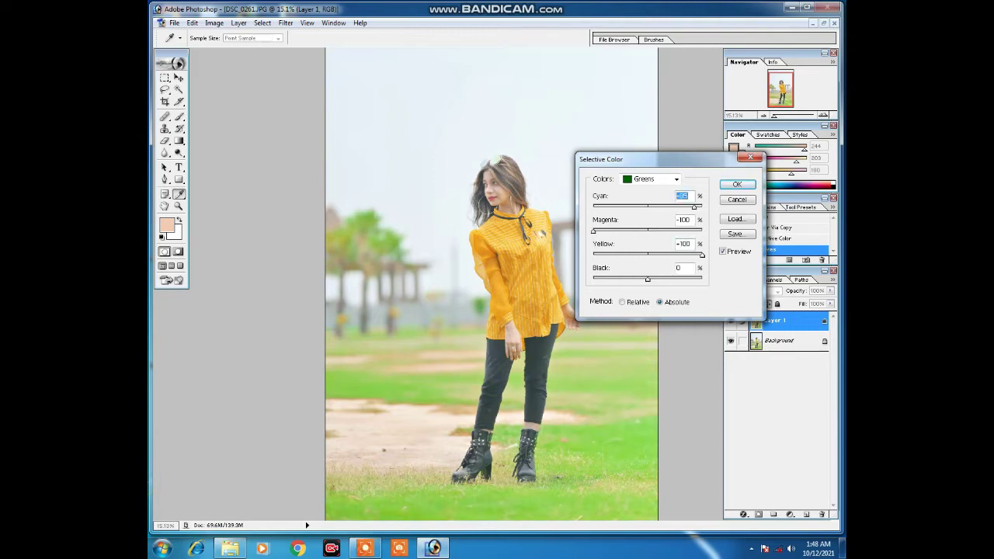
{"action": "key", "text": "Tab"}
{"action": "key", "text": "Tab"}
{"action": "key", "text": "Tab"}
{"action": "type", "text": "98"}
{"action": "key", "text": "Escape"}
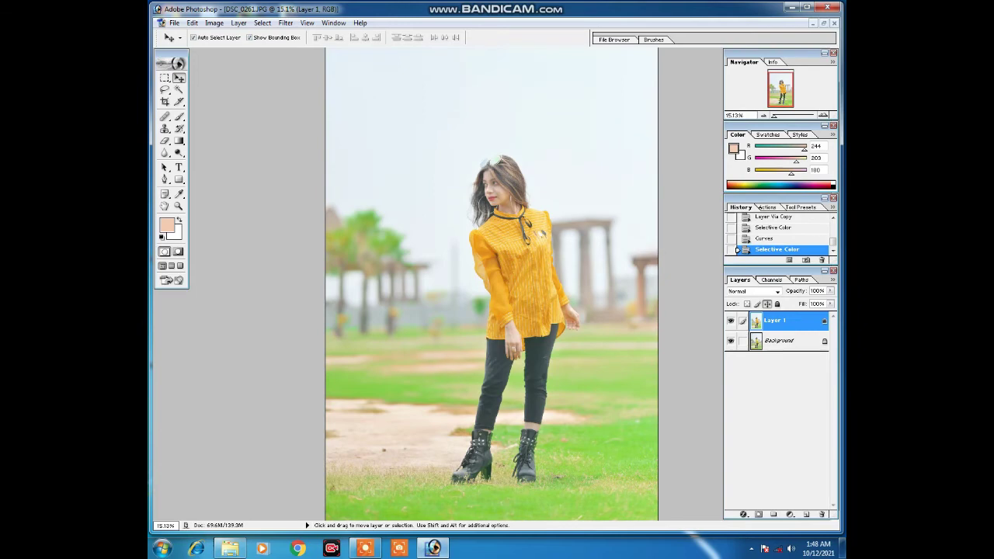
Step: Begin a new Selective Color, setting the Reds Yellow value to −3
{"action": "left_click", "coordinate": [214, 23]}
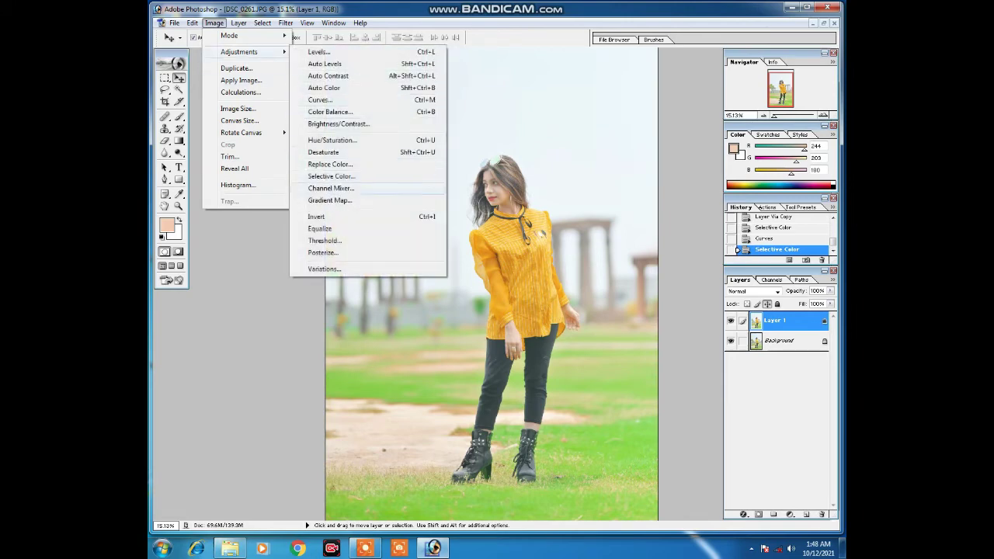
{"action": "left_click", "coordinate": [332, 176]}
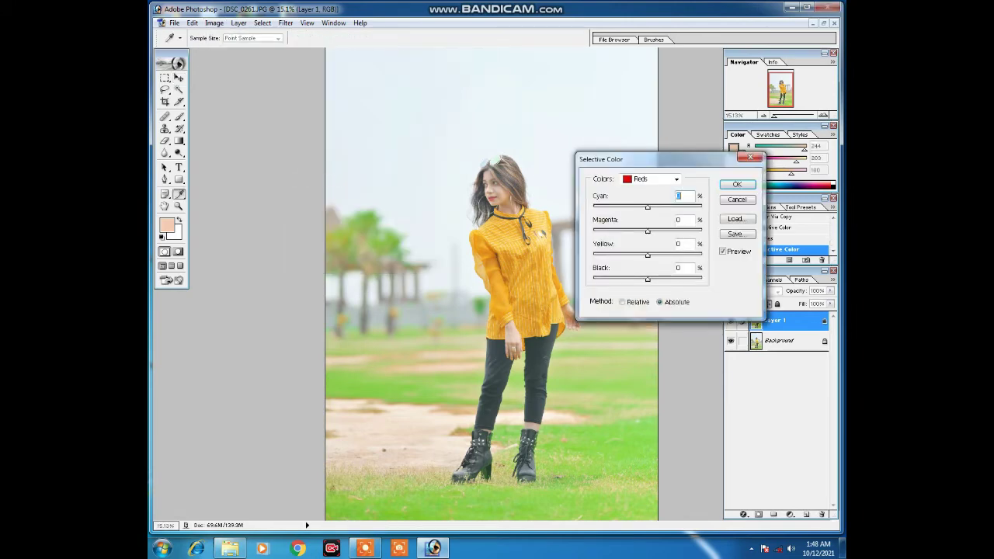
{"action": "left_click_drag", "start_coordinate": [647, 255], "coordinate": [698, 255]}
{"action": "left_click", "coordinate": [676, 179]}
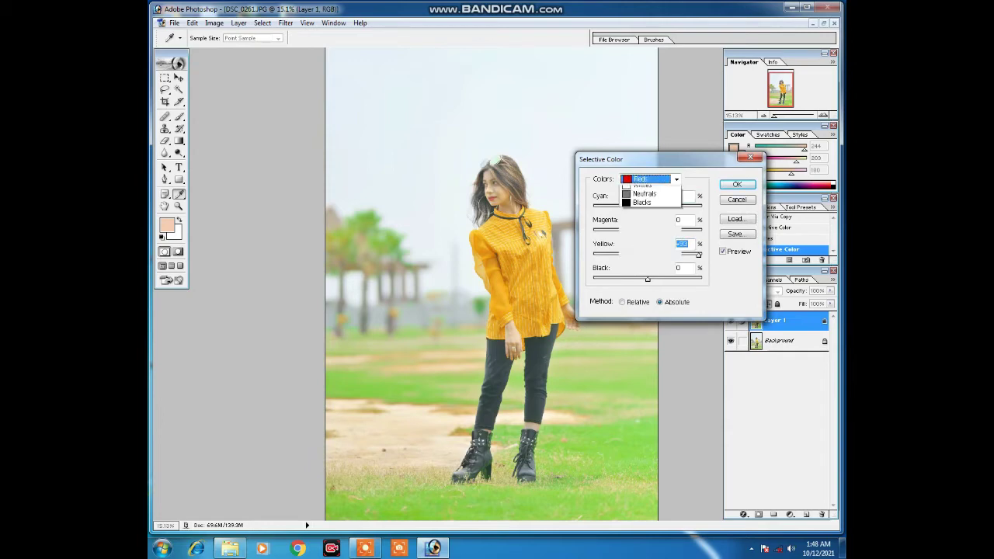
{"action": "left_click", "coordinate": [640, 186]}
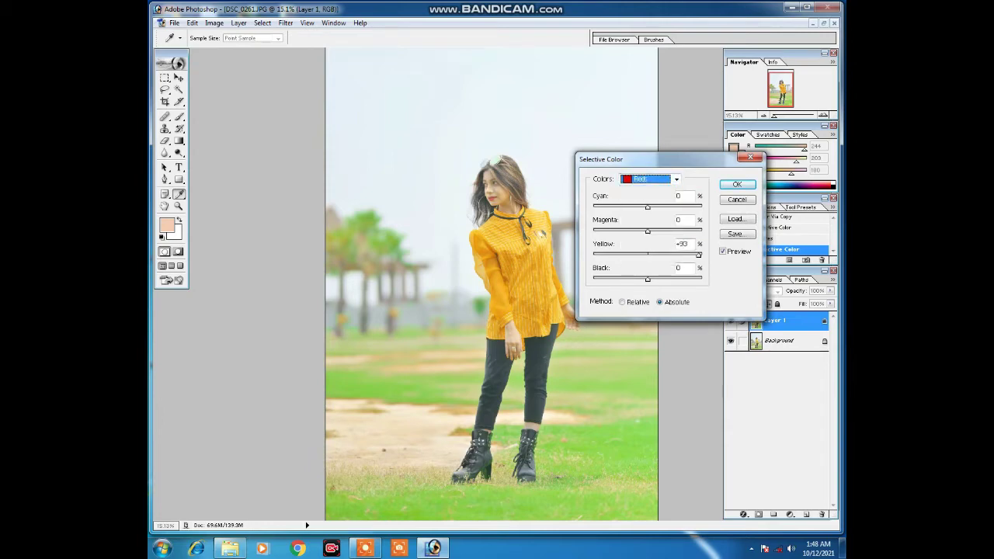
{"action": "double_click", "coordinate": [681, 244]}
{"action": "type", "text": "-3"}
Step: Set Greens to Yellow +100, Black +20, Cyan +77 and apply it
{"action": "left_click", "coordinate": [676, 179]}
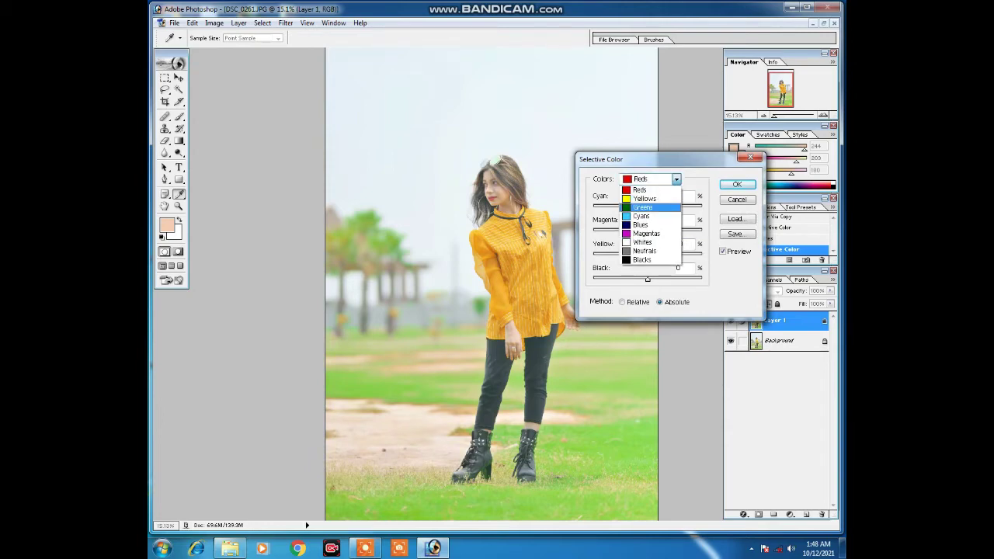
{"action": "left_click", "coordinate": [641, 198]}
{"action": "type", "text": "100"}
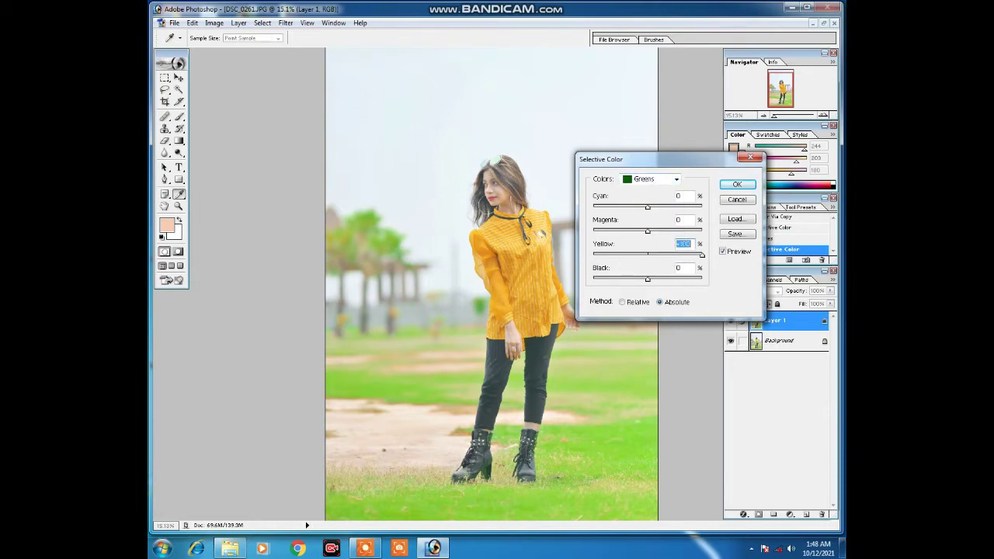
{"action": "key", "text": "Tab"}
{"action": "type", "text": "15"}
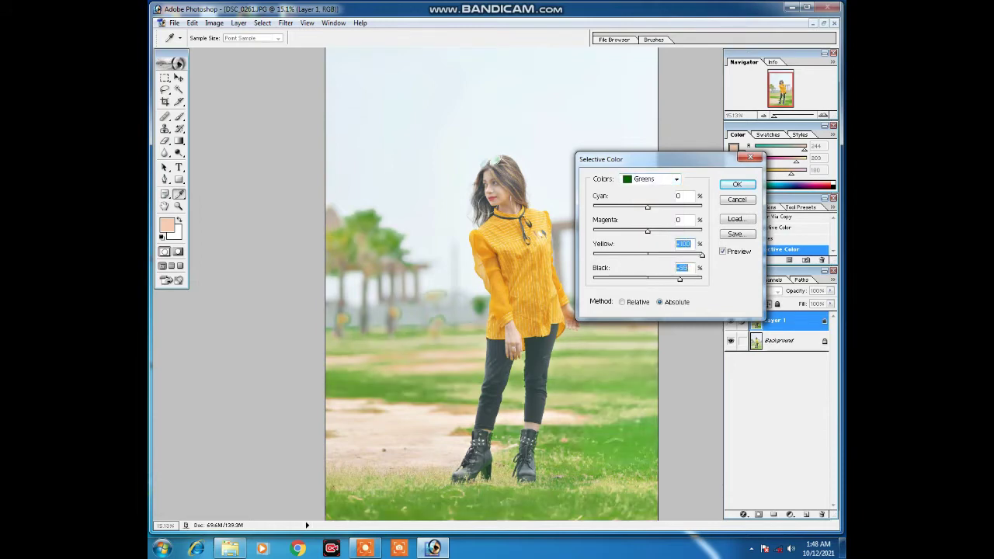
{"action": "type", "text": "2"}
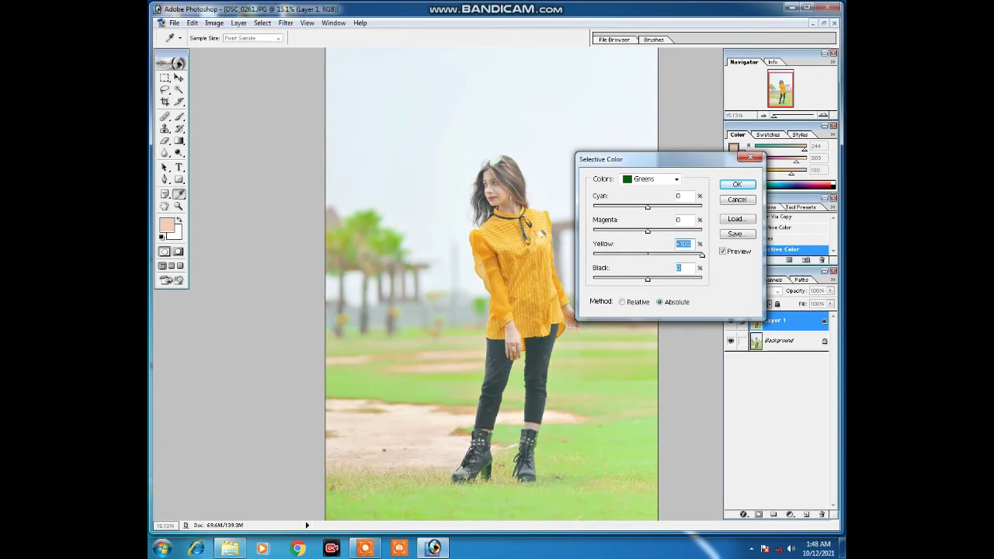
{"action": "type", "text": "4"}
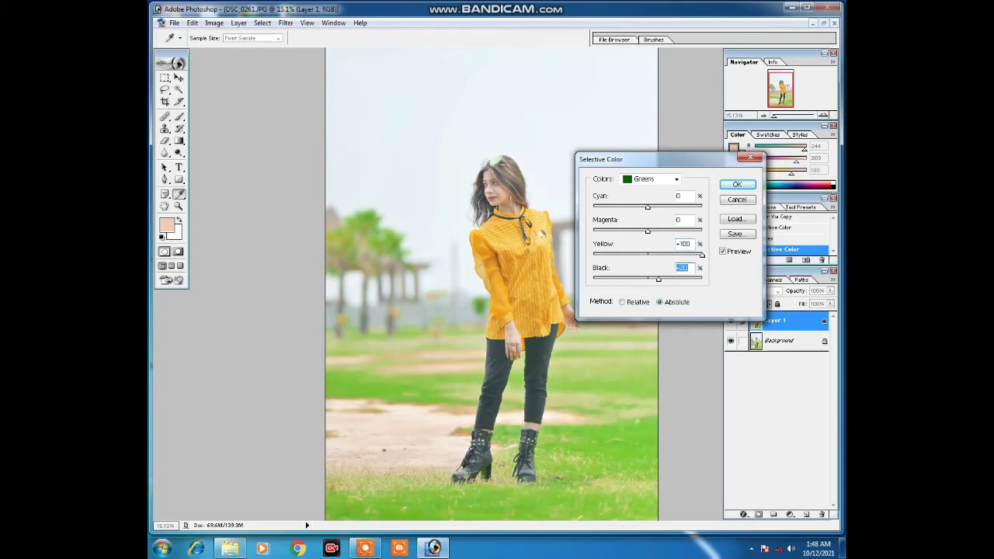
{"action": "key", "text": "shift+Tab"}
{"action": "key", "text": "shift+Tab"}
{"action": "key", "text": "shift+Tab"}
{"action": "type", "text": "77"}
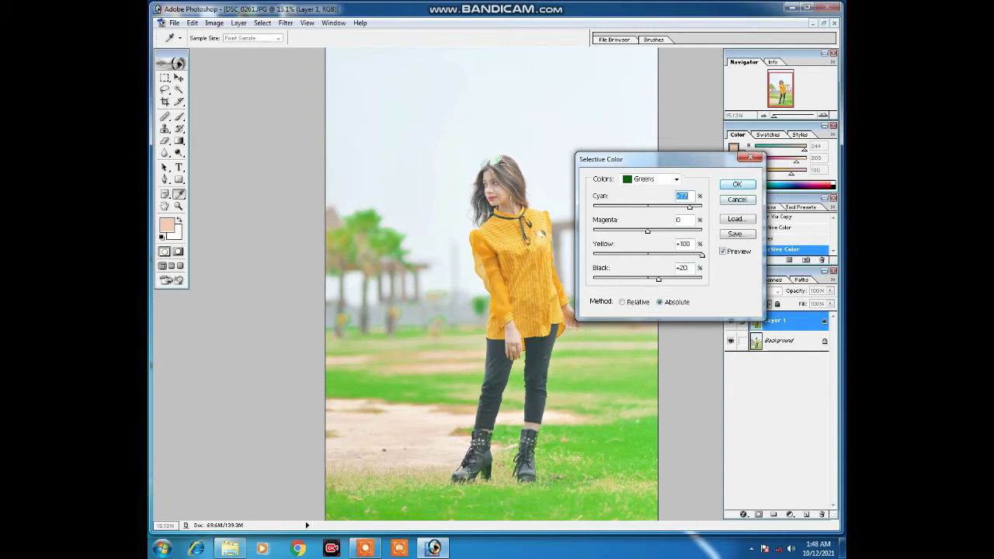
{"action": "key", "text": "Return"}
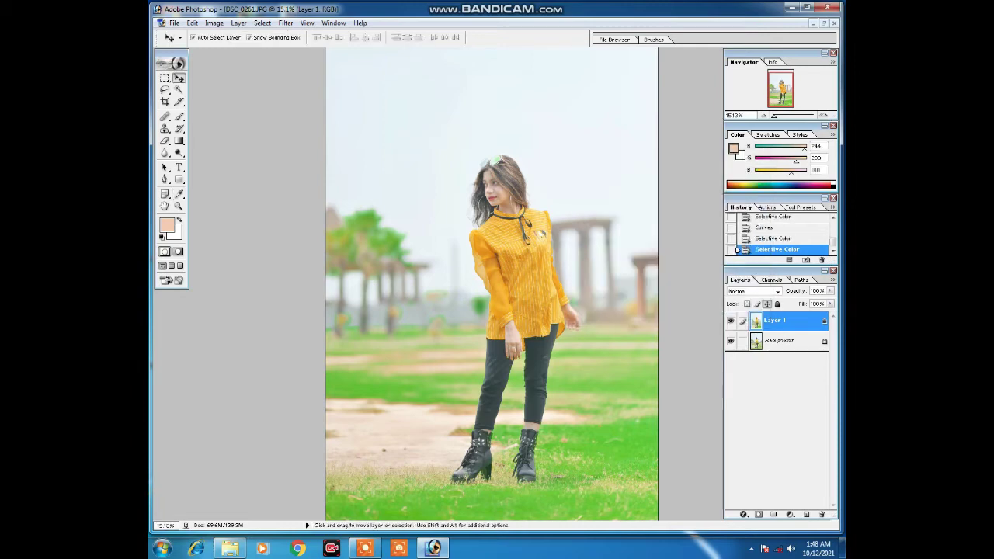
Step: Lift the midtones with Curves (input 120, output 137), then toggle Layer 1 to compare
{"action": "key", "text": "ctrl+m"}
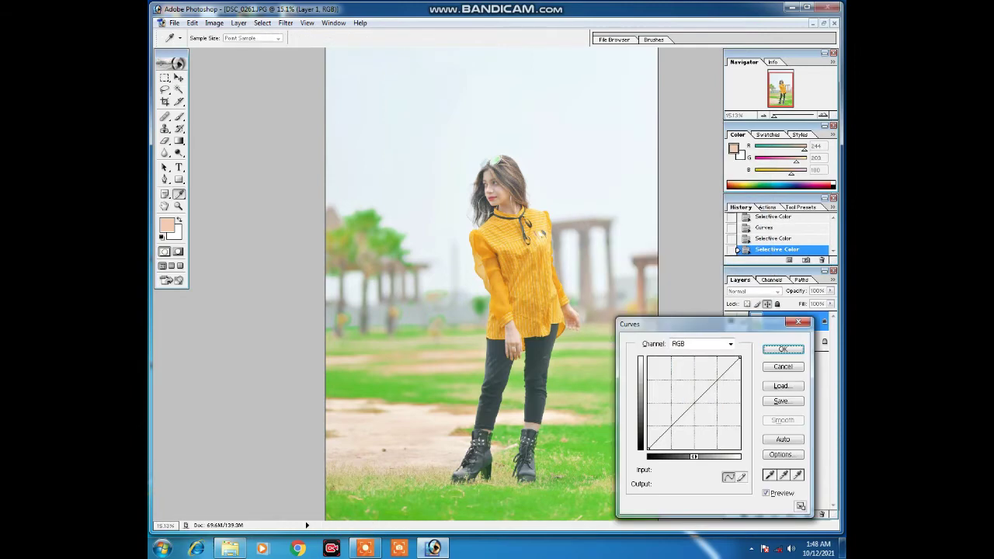
{"action": "left_click_drag", "start_coordinate": [688, 401], "coordinate": [684, 385]}
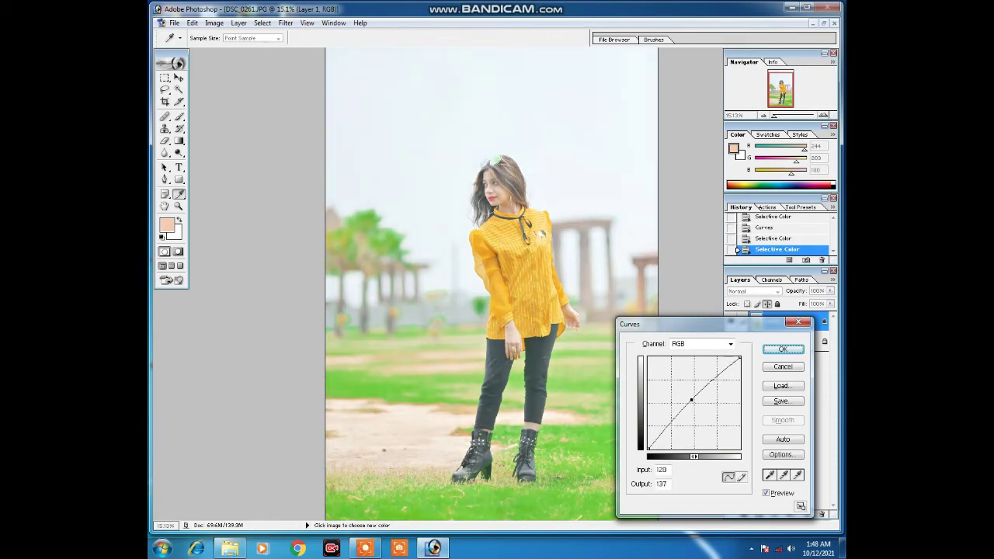
{"action": "key", "text": "Return"}
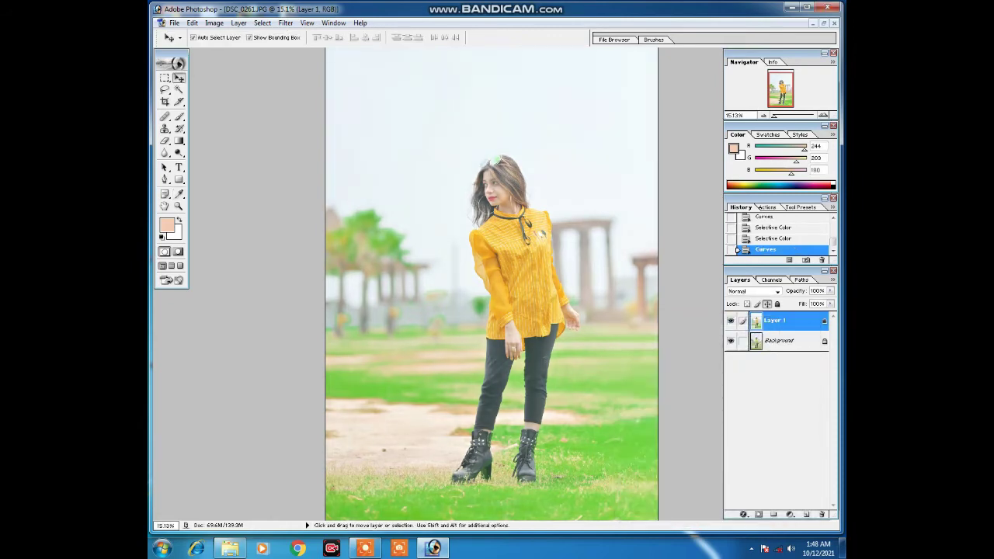
{"action": "left_click", "coordinate": [730, 320]}
{"action": "left_click", "coordinate": [730, 320]}
{"action": "left_click", "coordinate": [730, 320]}
{"action": "left_click", "coordinate": [730, 320]}
Step: Zoom in and pan to the girl's face
{"action": "mouse_move", "coordinate": [512, 310]}
{"action": "left_mouse_down"}
{"action": "mouse_move", "coordinate": [513, 328]}
{"action": "mouse_move", "coordinate": [491, 309]}
{"action": "left_mouse_up"}
{"action": "key", "text": "ctrl+plus"}
{"action": "key", "text": "ctrl+plus"}
{"action": "key", "text": "ctrl+plus"}
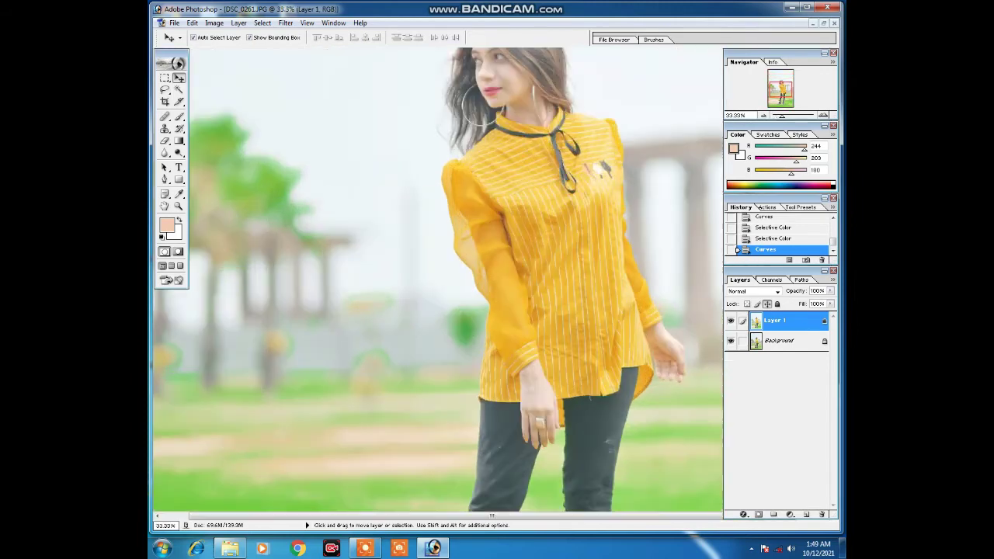
{"action": "left_click_drag", "start_coordinate": [466, 295], "coordinate": [447, 347]}
{"action": "key", "text": "ctrl+plus"}
{"action": "key", "text": "ctrl+plus"}
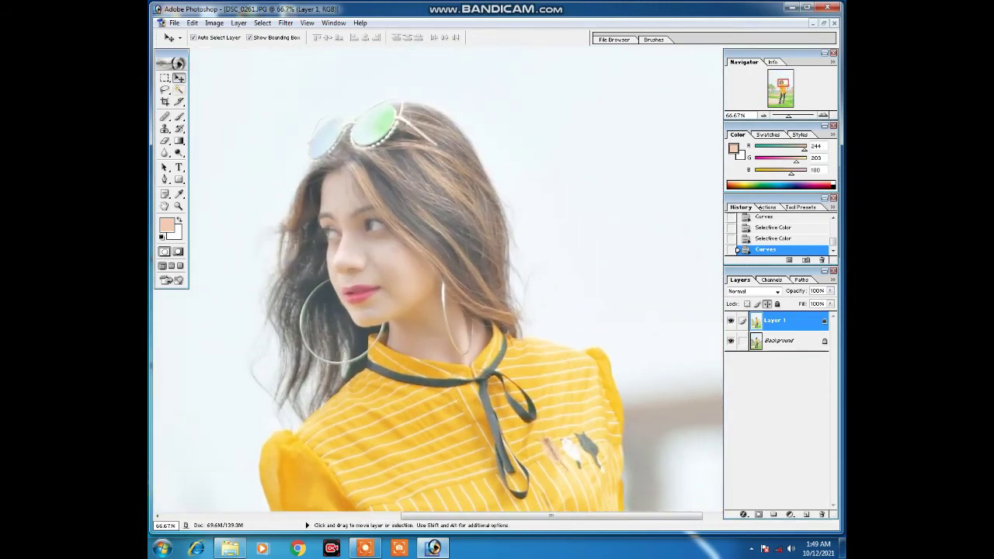
{"action": "key", "text": "l"}
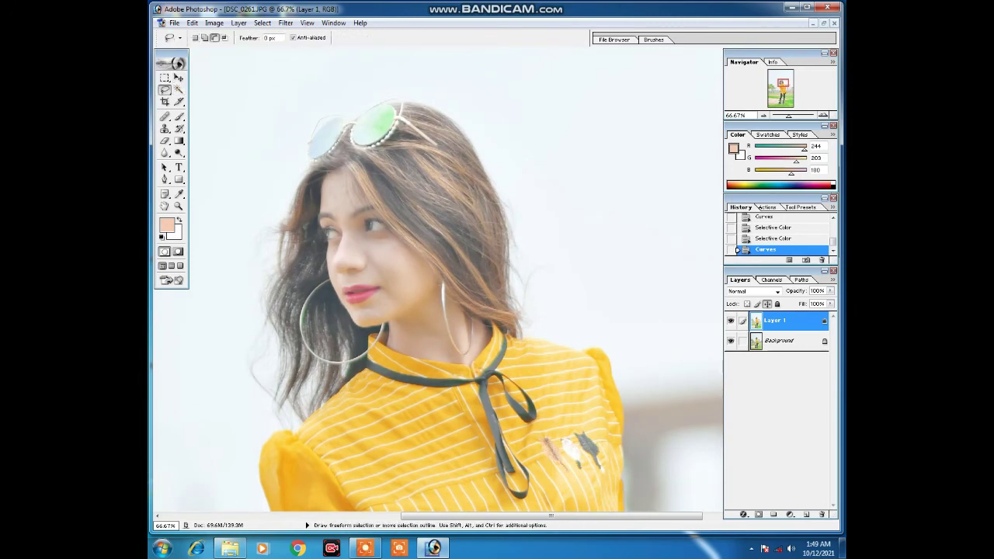
Step: Lasso the face and neck skin, leaving out the lips, eyes and eyebrow
{"action": "mouse_move", "coordinate": [384, 340]}
{"action": "left_mouse_down"}
{"action": "mouse_move", "coordinate": [460, 355]}
{"action": "mouse_move", "coordinate": [421, 269]}
{"action": "mouse_move", "coordinate": [370, 198]}
{"action": "mouse_move", "coordinate": [331, 172]}
{"action": "mouse_move", "coordinate": [339, 300]}
{"action": "mouse_move", "coordinate": [382, 338]}
{"action": "left_mouse_up"}
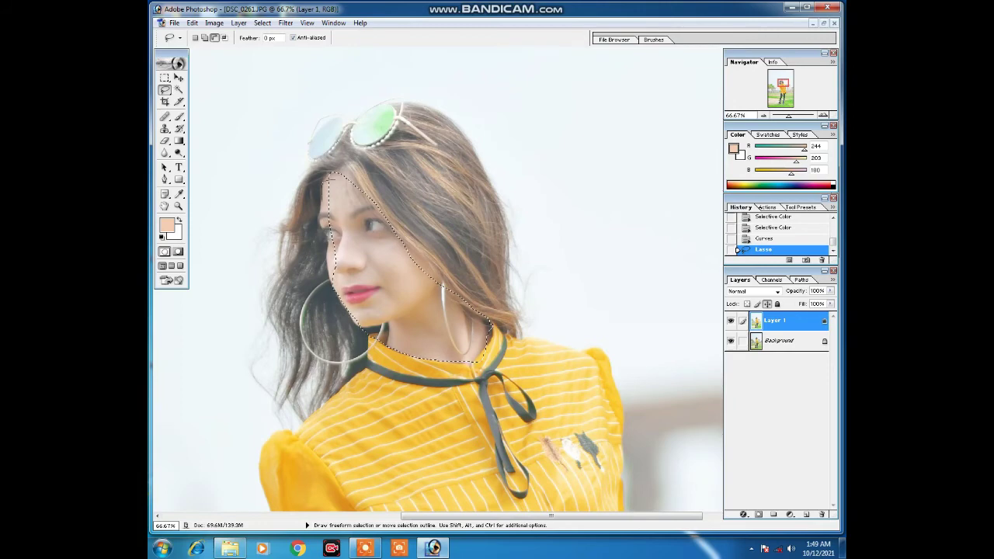
{"action": "left_click_drag", "start_coordinate": [330, 180], "coordinate": [338, 280]}
{"action": "key", "text": "shift"}
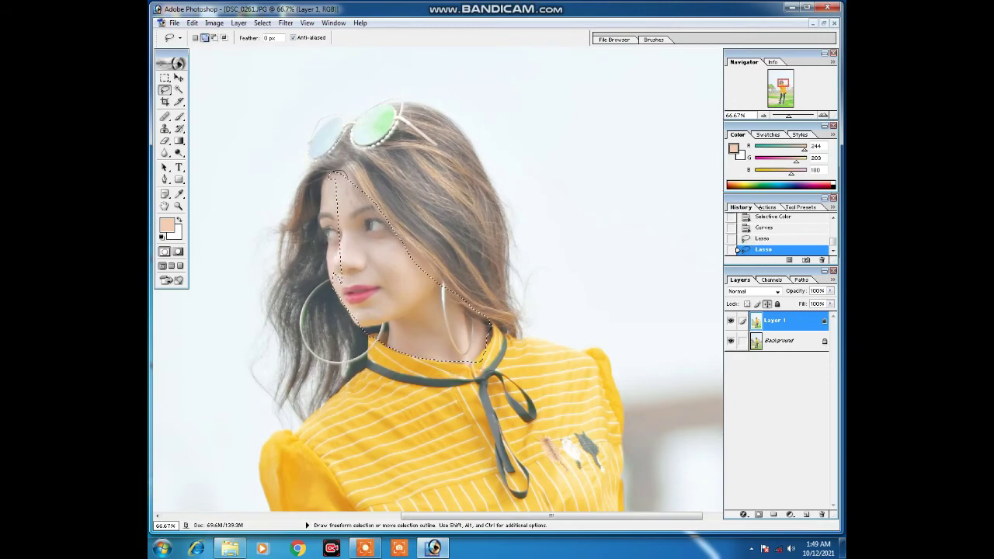
{"action": "mouse_move", "coordinate": [330, 174]}
{"action": "left_mouse_down"}
{"action": "mouse_move", "coordinate": [326, 277]}
{"action": "mouse_move", "coordinate": [340, 294]}
{"action": "left_mouse_up"}
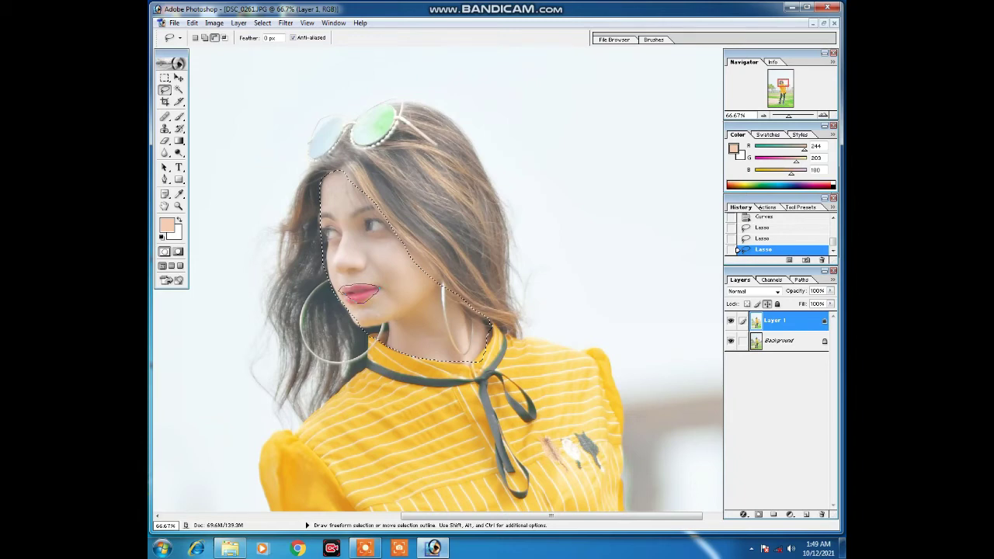
{"action": "left_click_drag", "start_coordinate": [340, 289], "coordinate": [341, 290]}
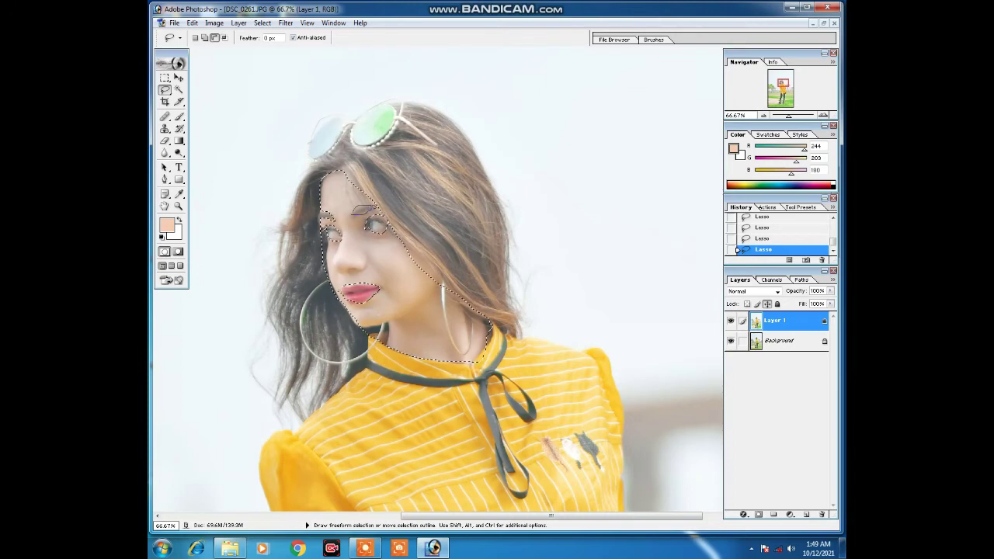
{"action": "left_click_drag", "start_coordinate": [365, 210], "coordinate": [354, 211]}
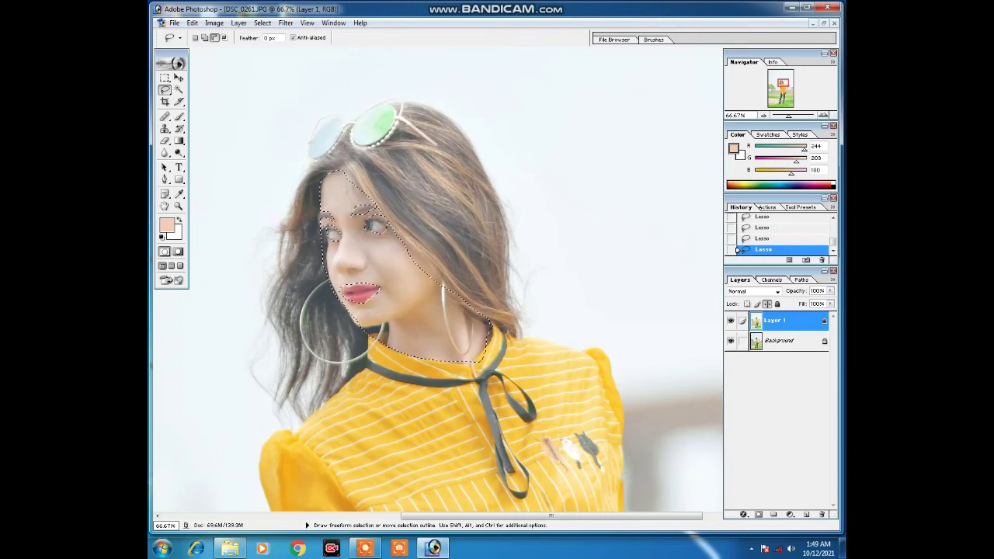
{"action": "left_click", "coordinate": [286, 23]}
{"action": "mouse_move", "coordinate": [334, 517]}
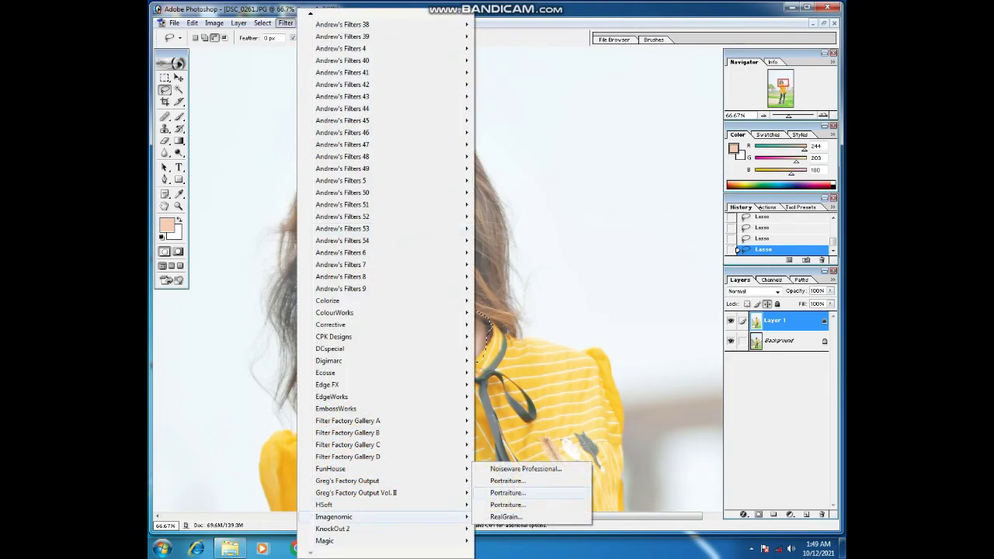
Step: Run Noiseware Professional with default settings on the selected skin
{"action": "left_click", "coordinate": [525, 468]}
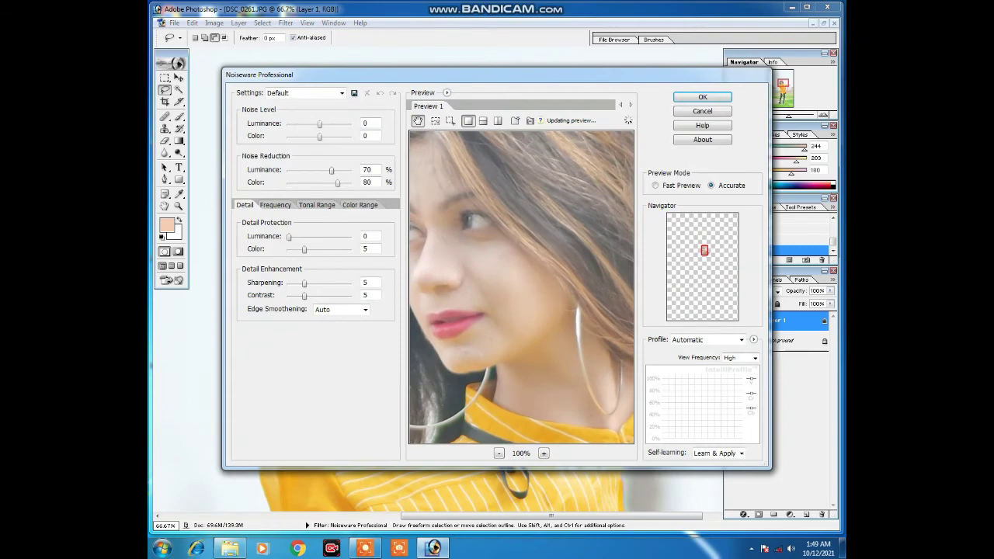
{"action": "key", "text": "Return"}
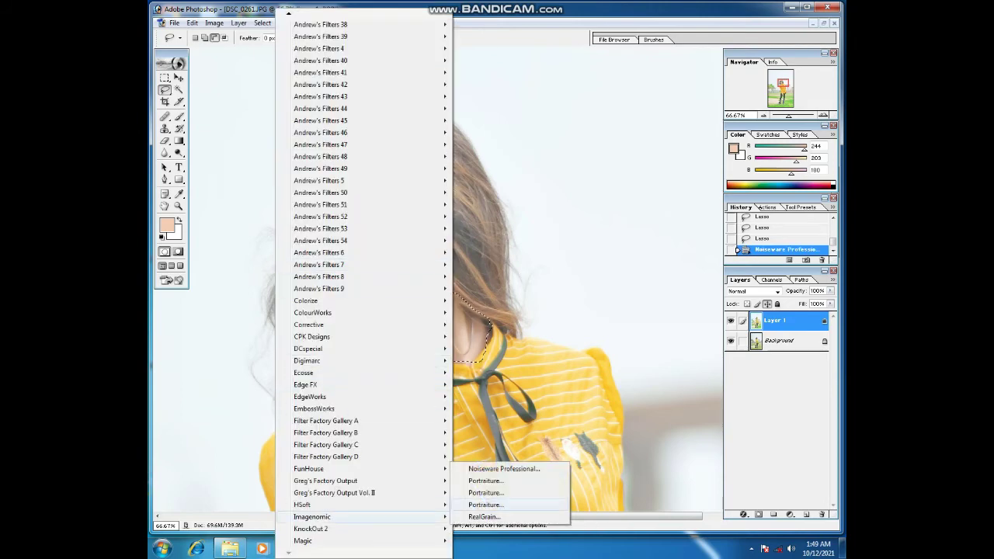
Step: Apply Imagenomic Portraiture smoothing to the selected face, then deselect
{"action": "left_click", "coordinate": [505, 493]}
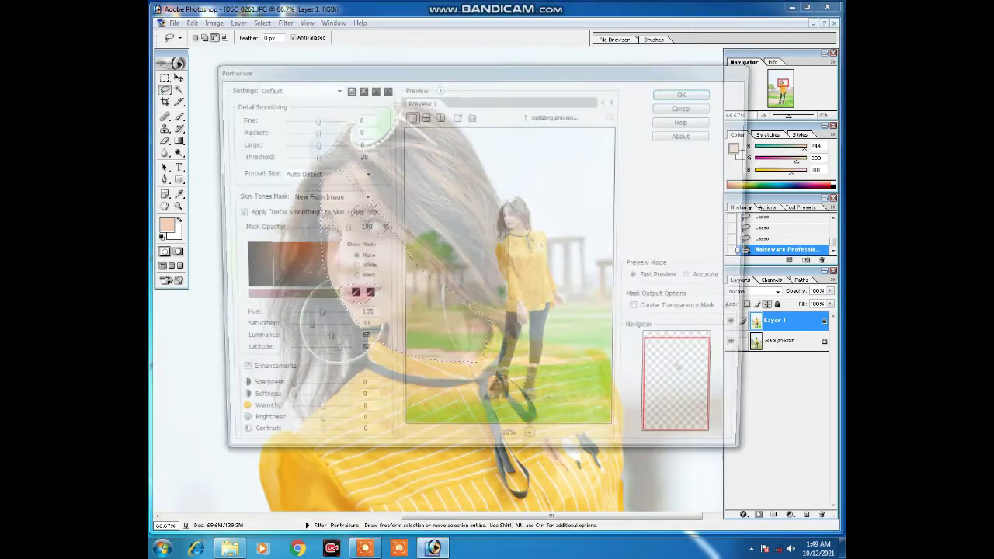
{"action": "key", "text": "Escape"}
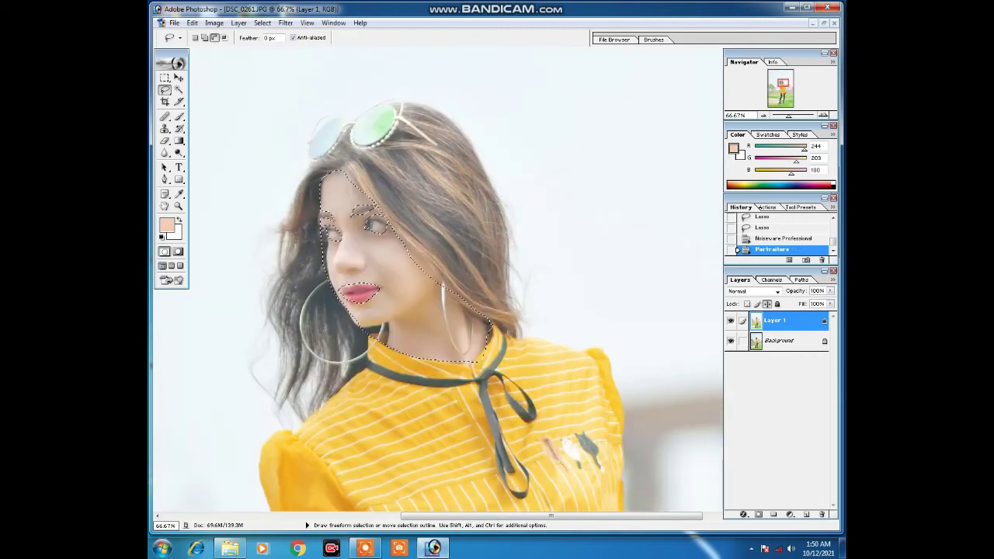
{"action": "key", "text": "ctrl+d"}
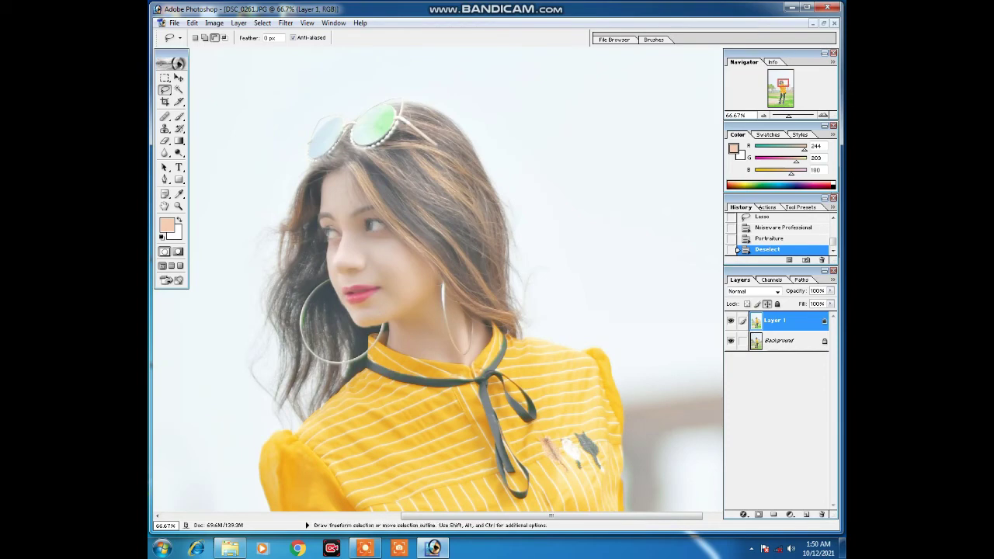
Step: Fit the photo to the window, toggle Layer 1 to compare with the original, and start Save for Web
{"action": "key", "text": "ctrl"}
{"action": "key", "text": "ctrl+minus"}
{"action": "key", "text": "ctrl+minus"}
{"action": "key", "text": "ctrl+minus"}
{"action": "key", "text": "ctrl+minus"}
{"action": "key", "text": "ctrl+minus"}
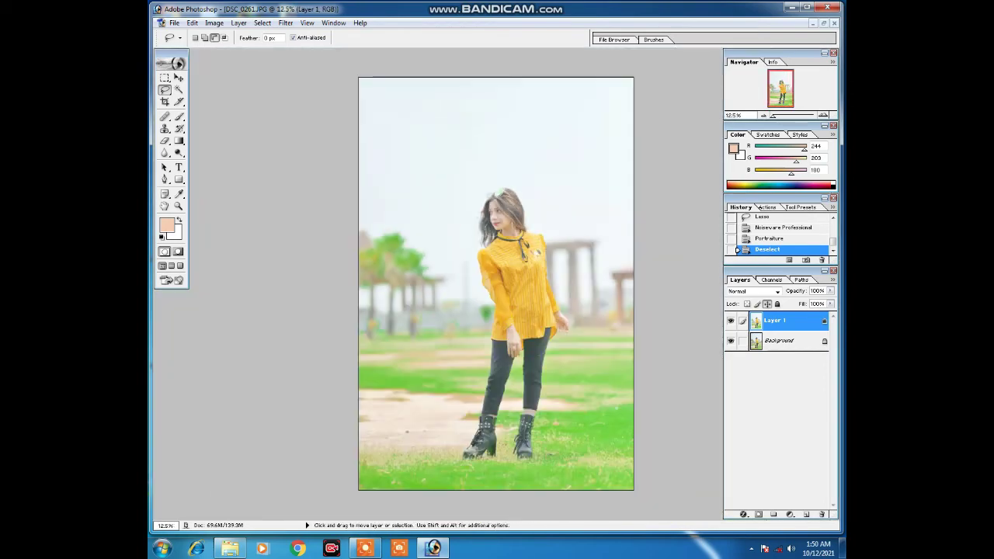
{"action": "key", "text": "ctrl+0"}
{"action": "left_click", "coordinate": [730, 320]}
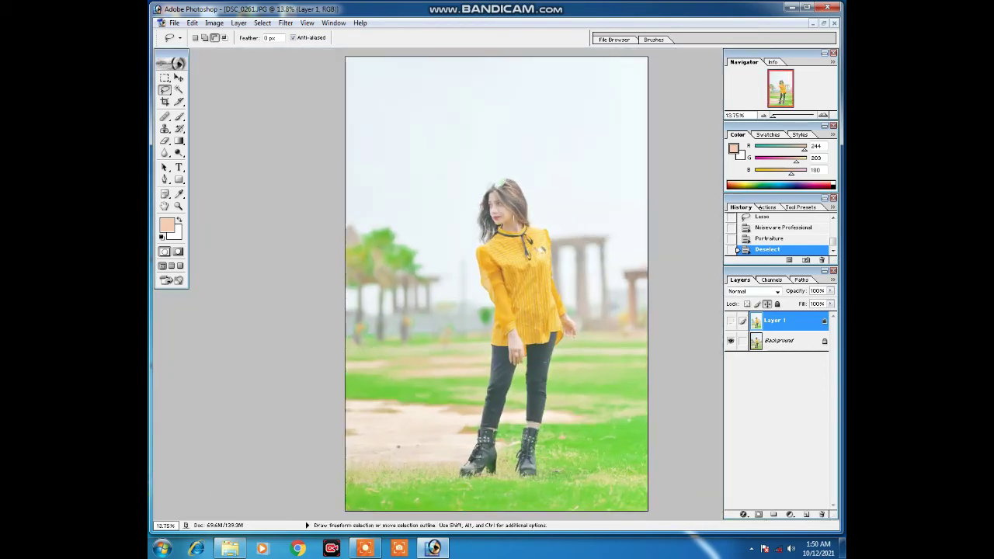
{"action": "left_click", "coordinate": [730, 320]}
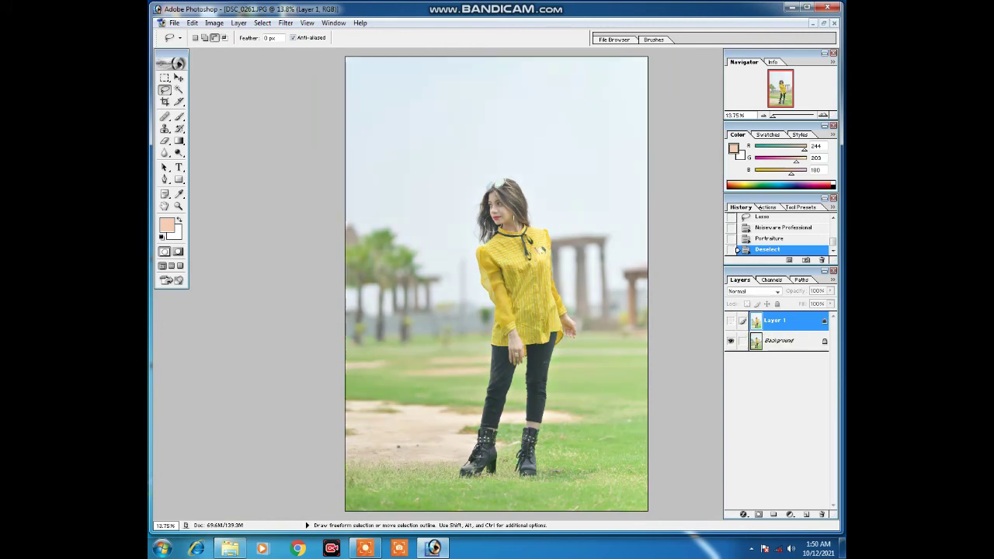
{"action": "left_click", "coordinate": [730, 320]}
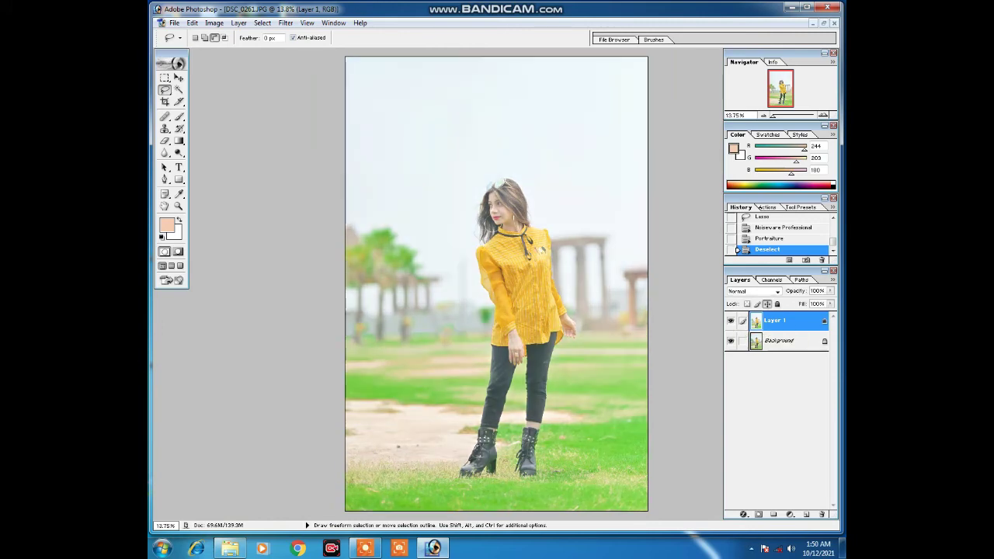
{"action": "left_click", "coordinate": [175, 23]}
{"action": "left_click", "coordinate": [210, 135]}
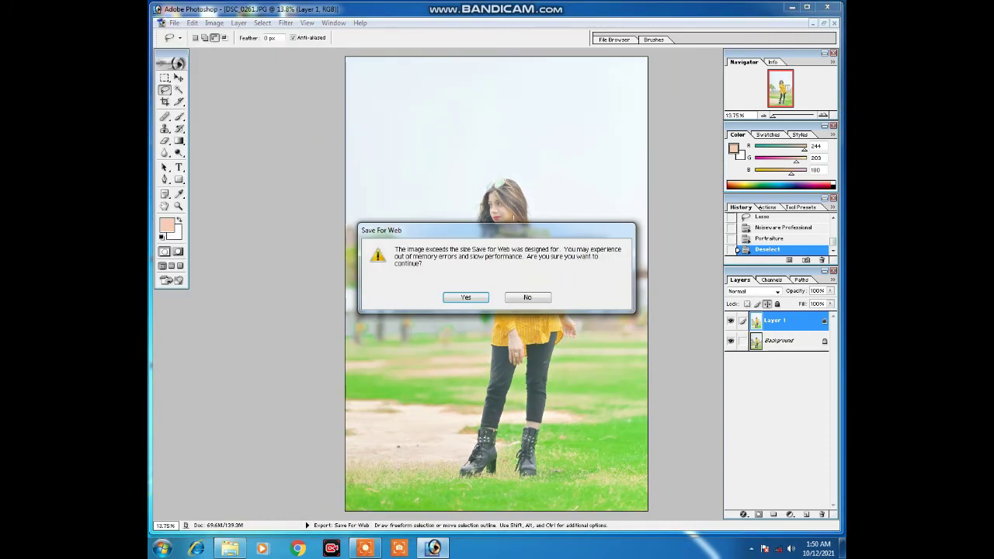
Step: Accept the size warning and save the JPEG High, quality 60 copy to the Desktop
{"action": "key", "text": "Return"}
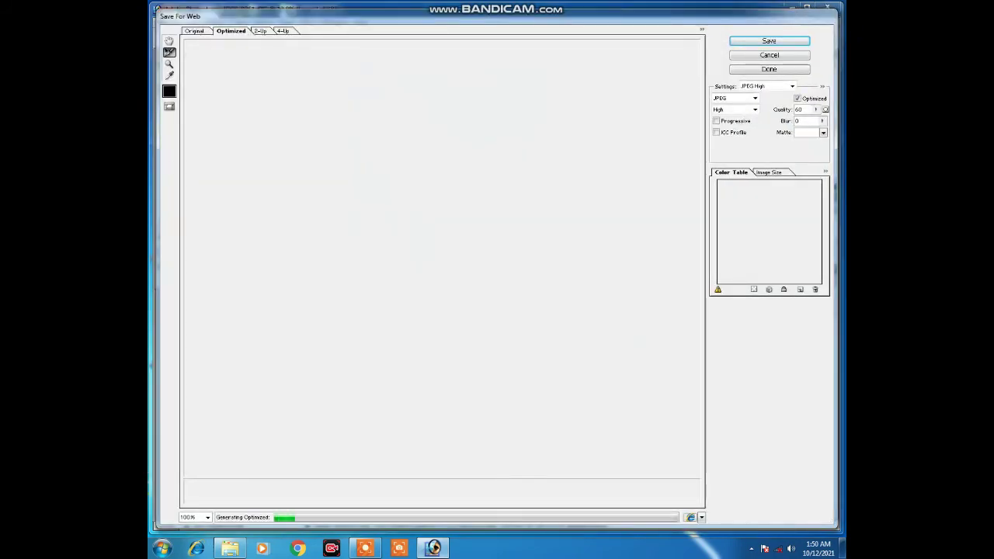
{"action": "key", "text": "Return"}
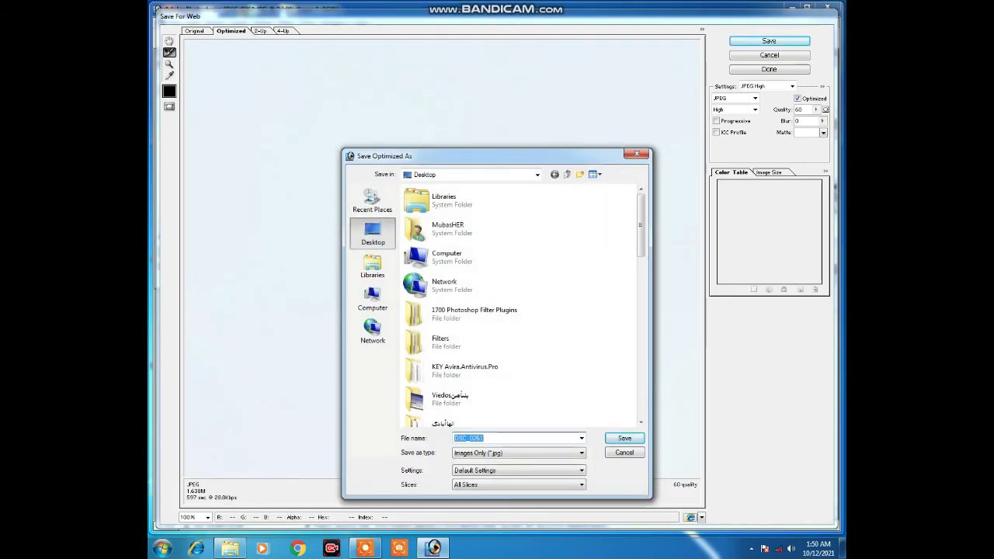
{"action": "key", "text": "Return"}
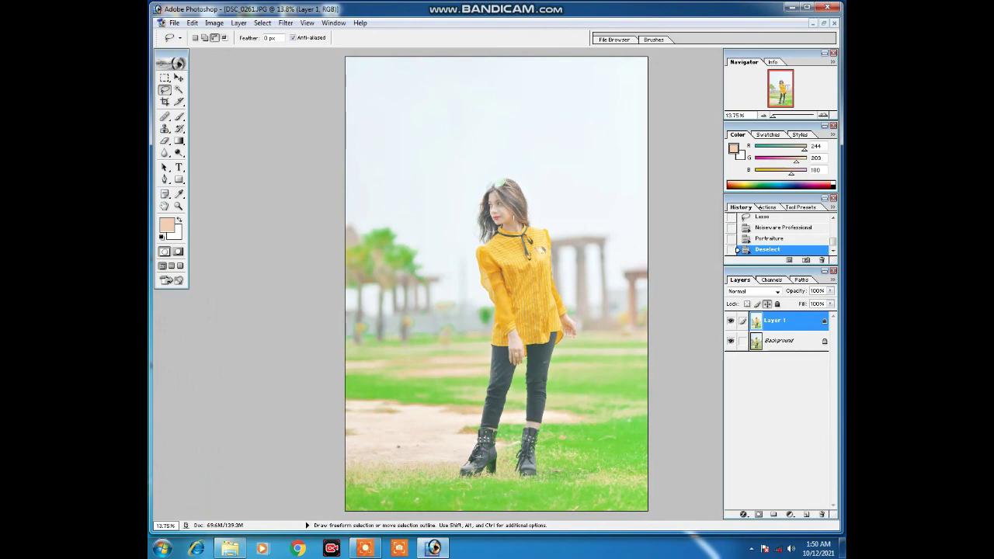
Step: Minimize and restore Photoshop, then open Bandicam from the system tray and stop recording
{"action": "key", "text": "super+d"}
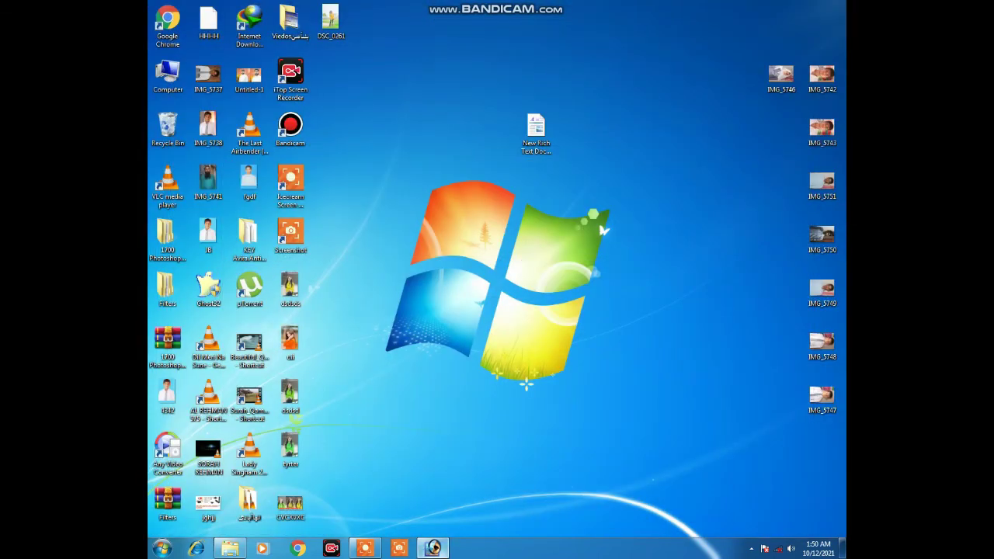
{"action": "left_click", "coordinate": [434, 548]}
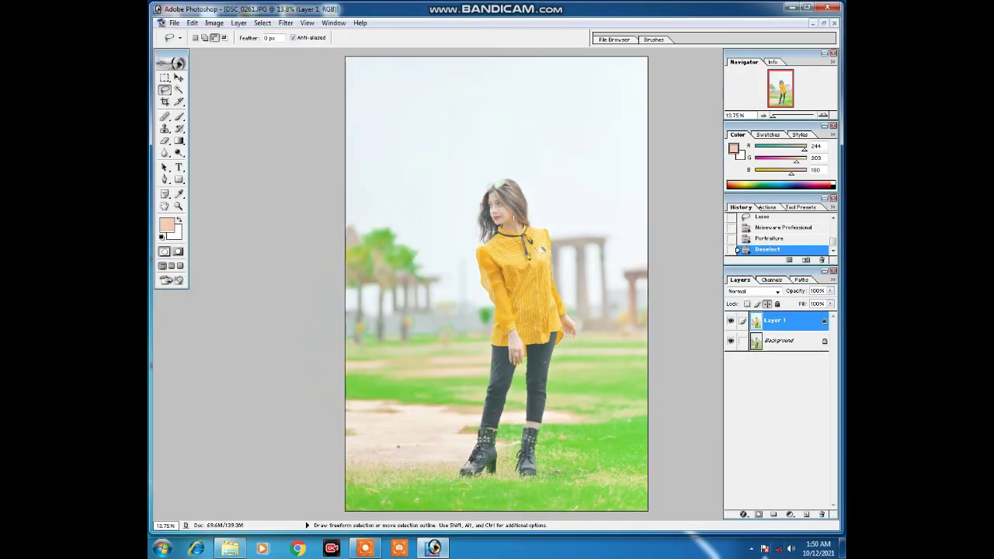
{"action": "left_click", "coordinate": [751, 548]}
{"action": "double_click", "coordinate": [759, 492]}
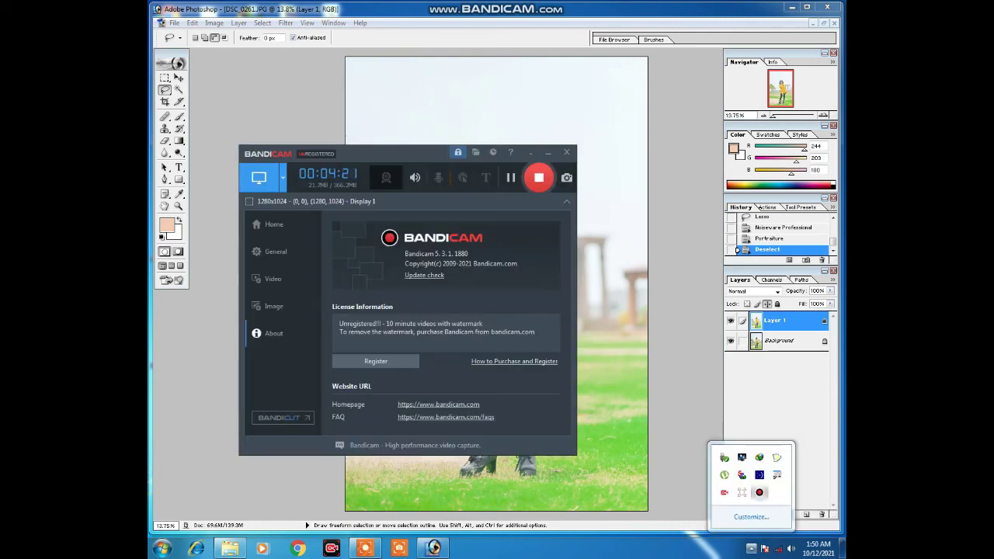
{"action": "left_click", "coordinate": [537, 184]}
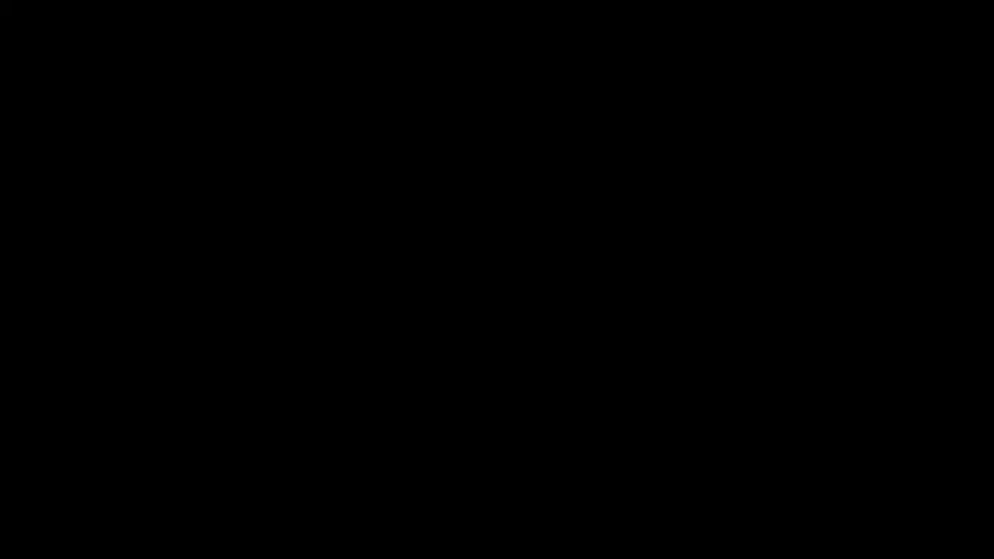